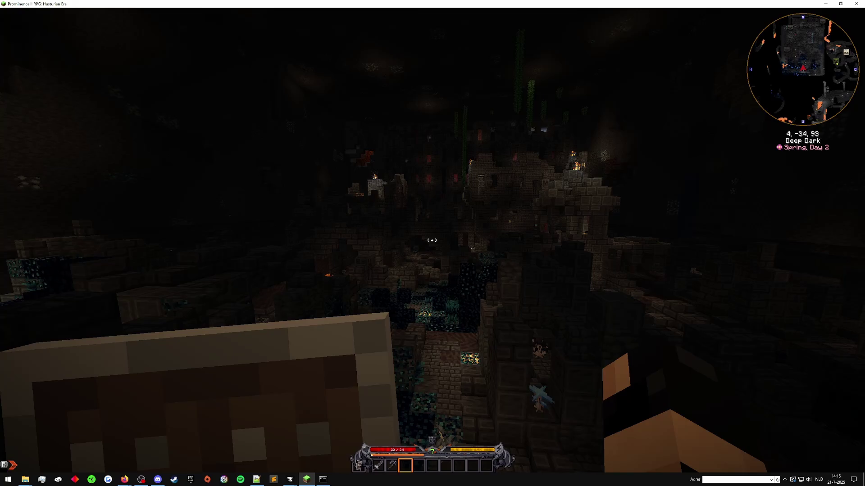
# Cycle hotbar slots, switch to third-person view, and pause the game with Esc
pyautogui.press('3')
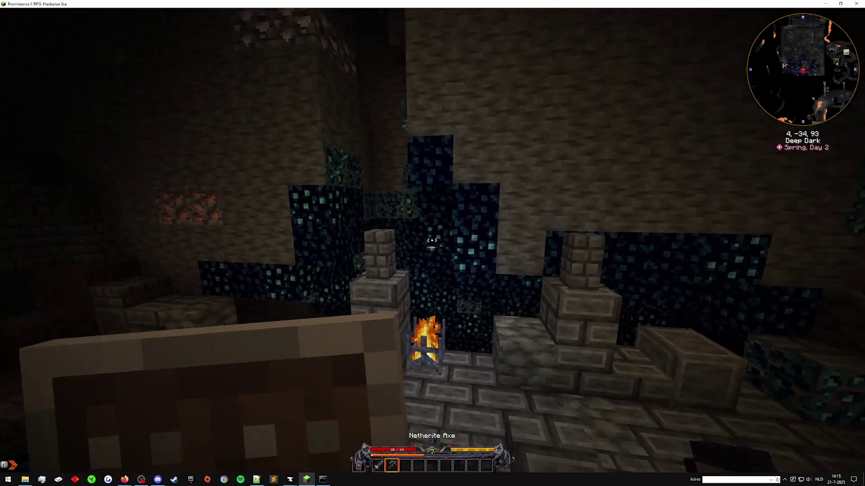
pyautogui.press('6')
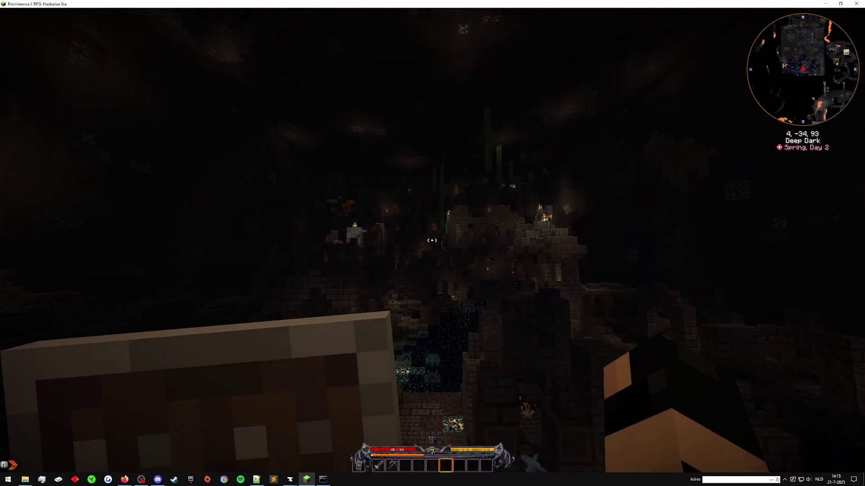
pyautogui.press('F5')
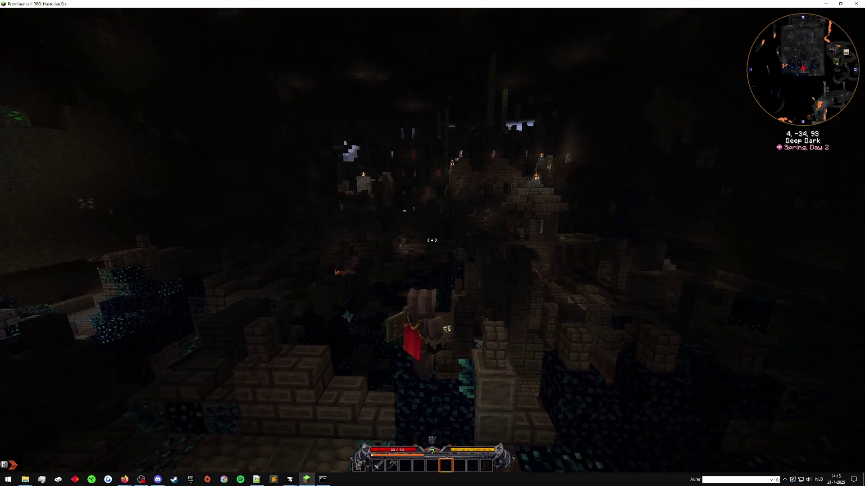
pyautogui.press('Escape')
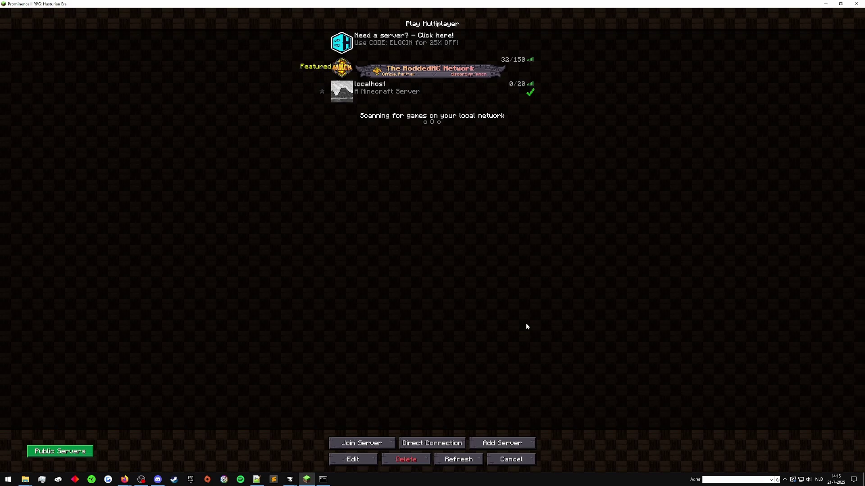
# Minimize the game, relaunch Prominence II from CurseForge, and back out of the multiplayer list
pyautogui.click(824, 6)
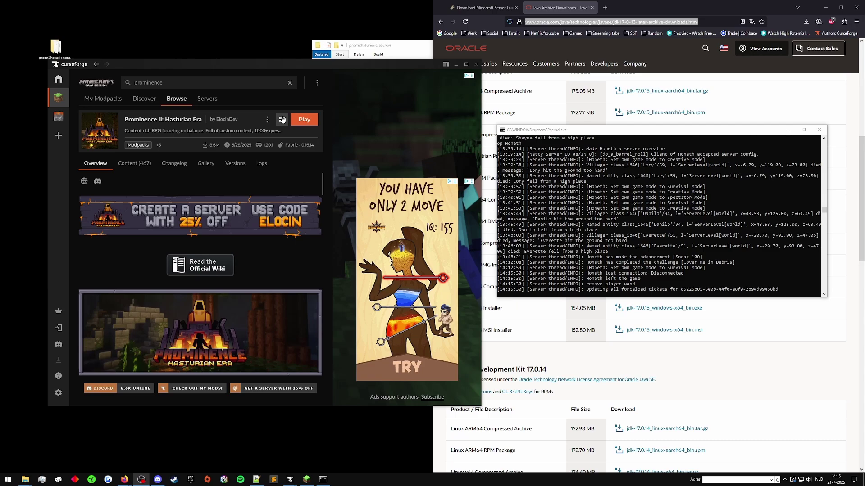
pyautogui.moveTo(348, 68); pyautogui.dragTo(511, 78)
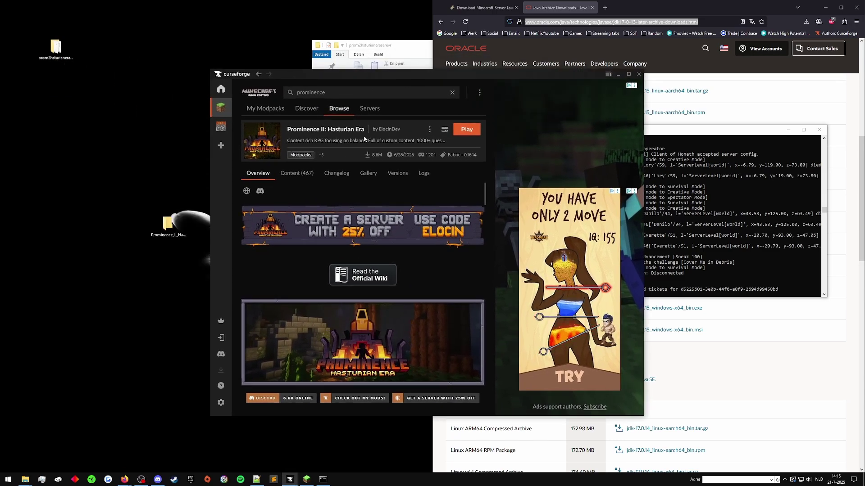
pyautogui.click(476, 135)
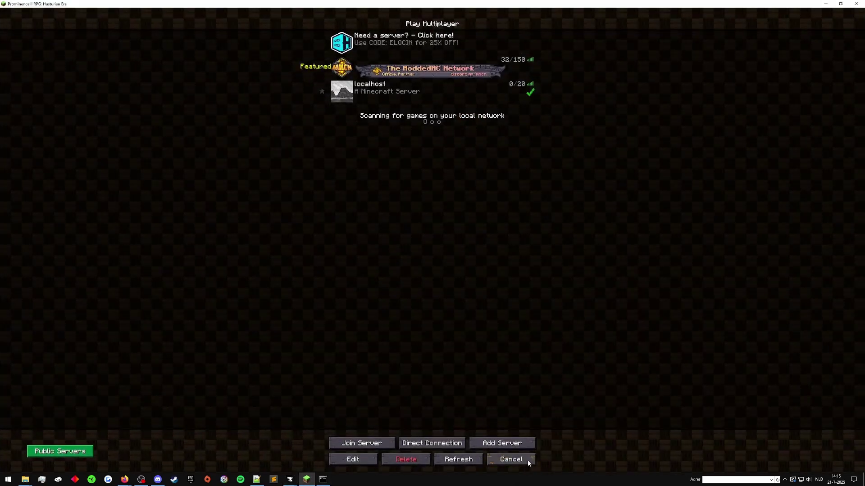
pyautogui.click(528, 461)
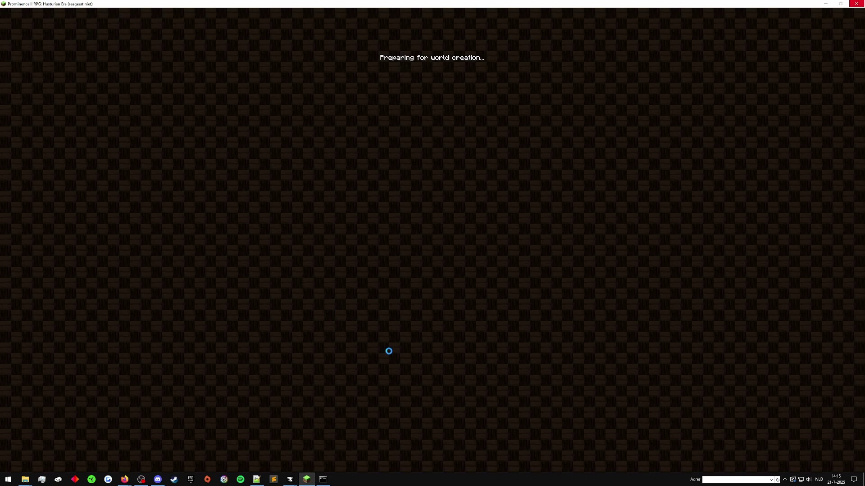
# Shut down the local server by entering 'stop' in its console
pyautogui.click(323, 479)
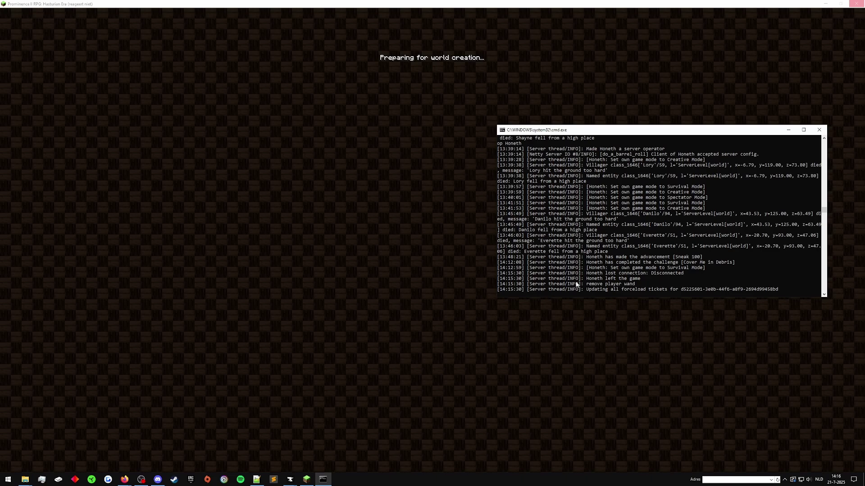
pyautogui.moveTo(41, 481)
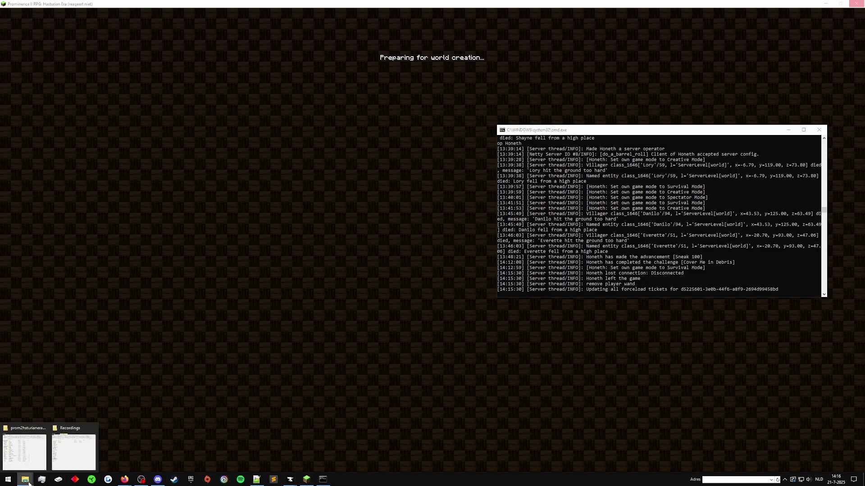
pyautogui.click(26, 446)
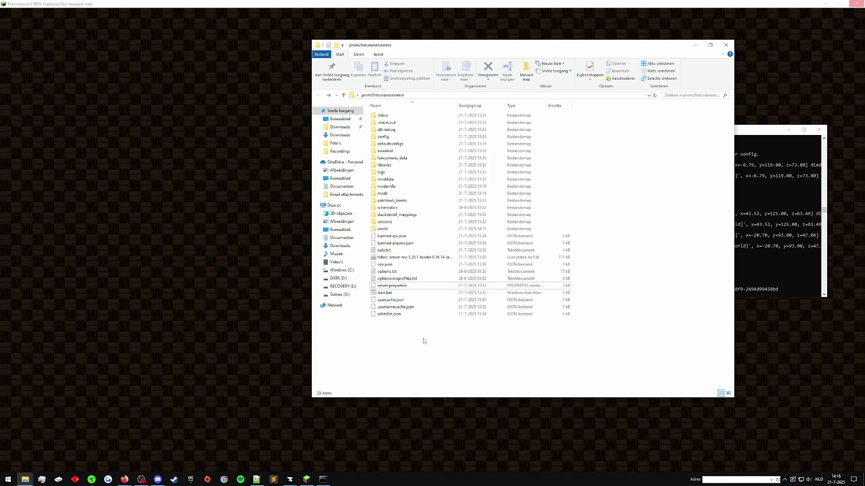
pyautogui.click(694, 44)
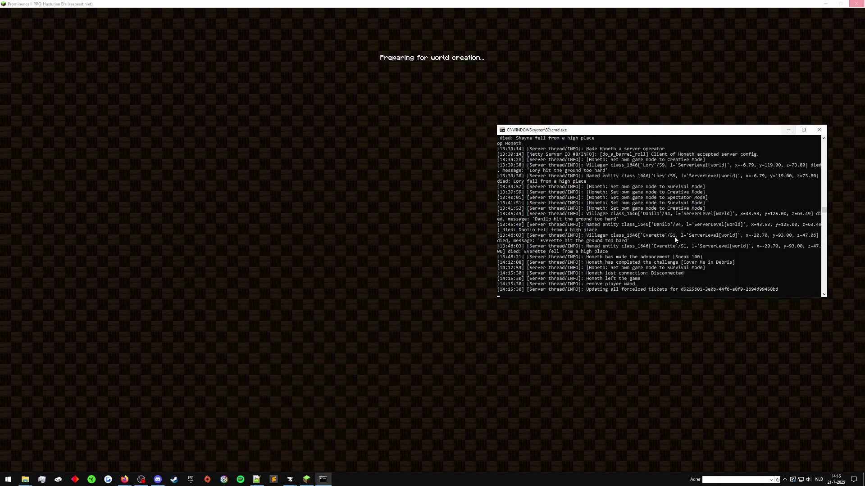
pyautogui.click(732, 271)
pyautogui.write('stop')
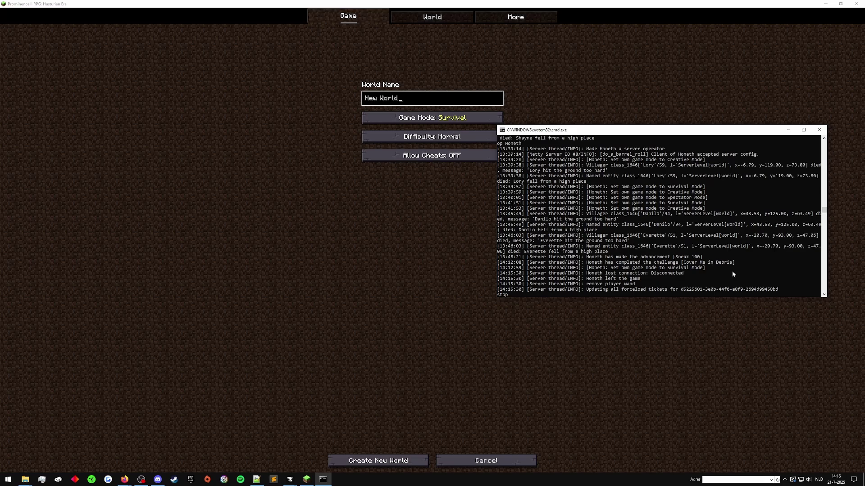
pyautogui.press('Return')
# Cancel new world creation and return to the multiplayer server list
pyautogui.click(384, 347)
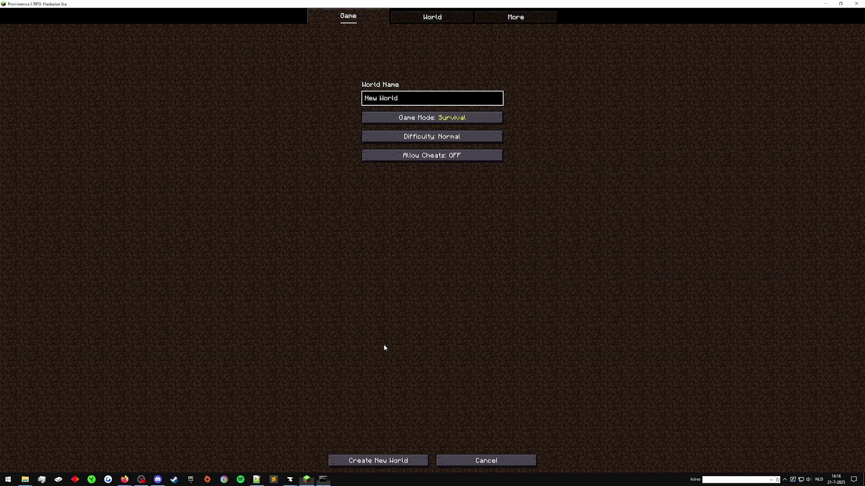
pyautogui.click(498, 462)
pyautogui.click(734, 256)
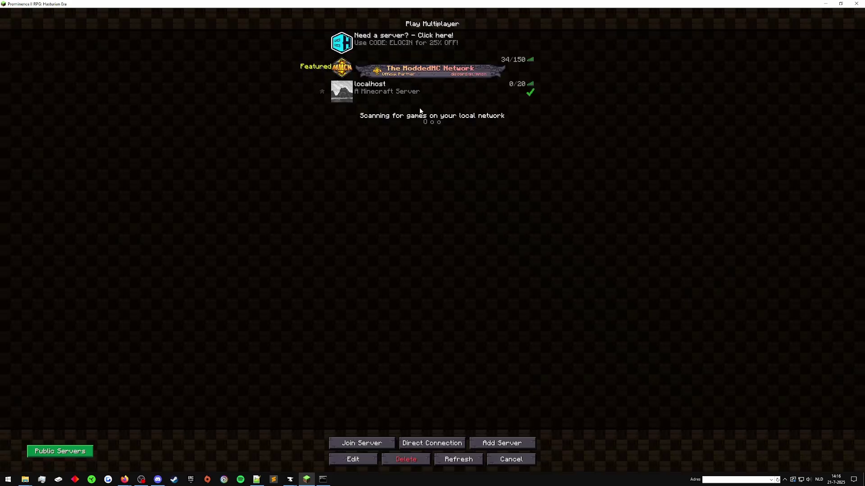
# Minimize the game and scroll Firefox's Oracle Java SE 17 archive page to its title
pyautogui.click(826, 4)
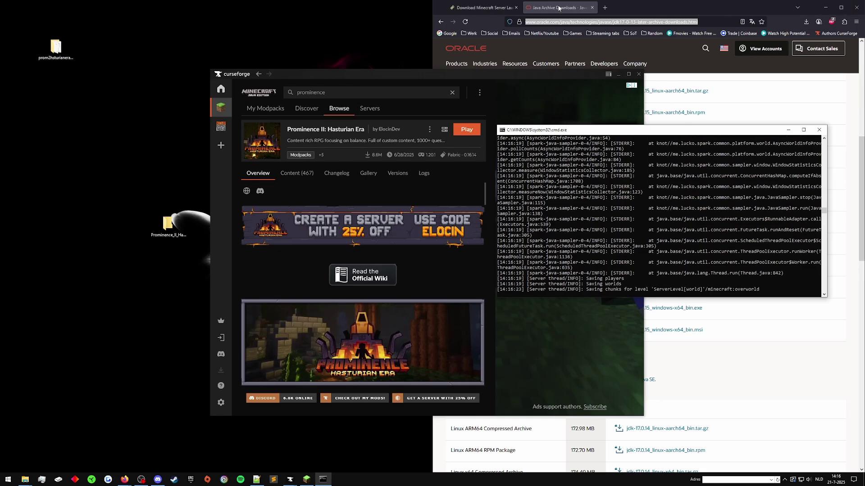
pyautogui.click(608, 2)
pyautogui.scroll(6, 610, 166)
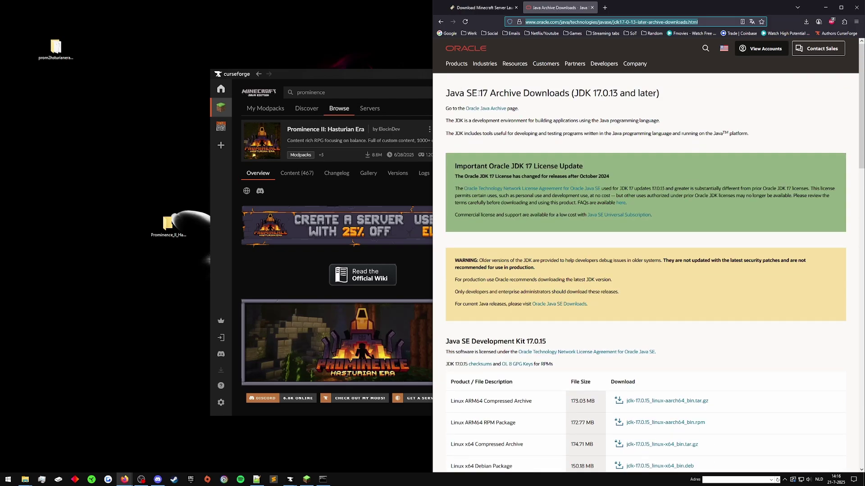
pyautogui.scroll(-4, 562, 221)
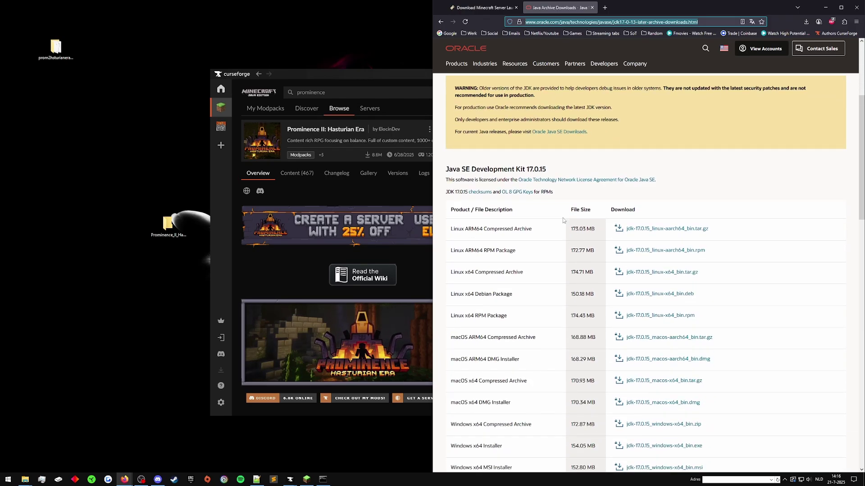
pyautogui.scroll(-3, 563, 221)
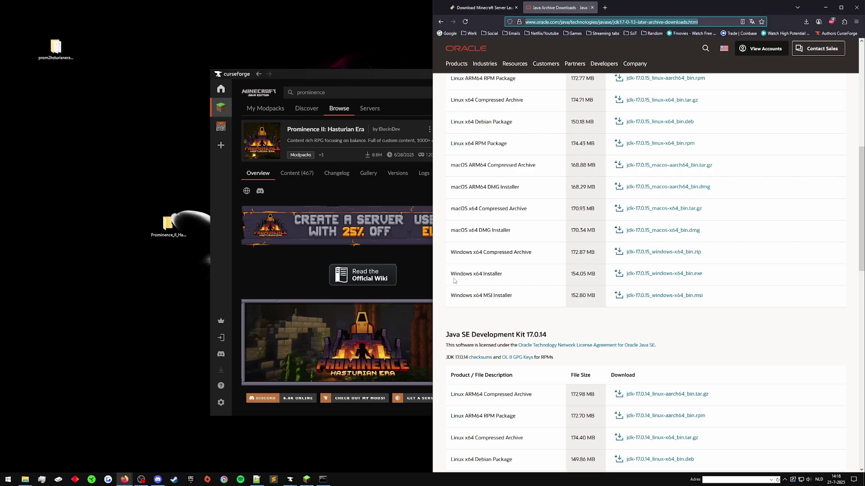
pyautogui.moveTo(454, 276); pyautogui.dragTo(532, 276)
pyautogui.click(533, 276)
pyautogui.scroll(1, 533, 281)
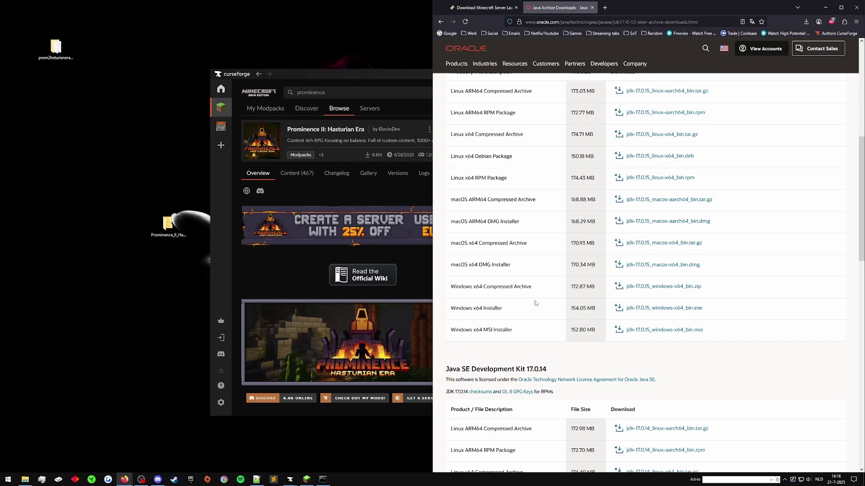
pyautogui.scroll(3, 533, 304)
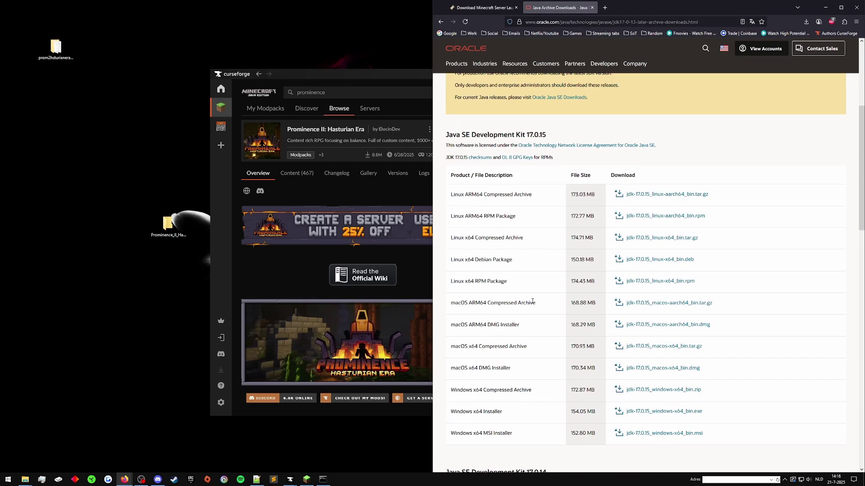
pyautogui.scroll(6, 532, 302)
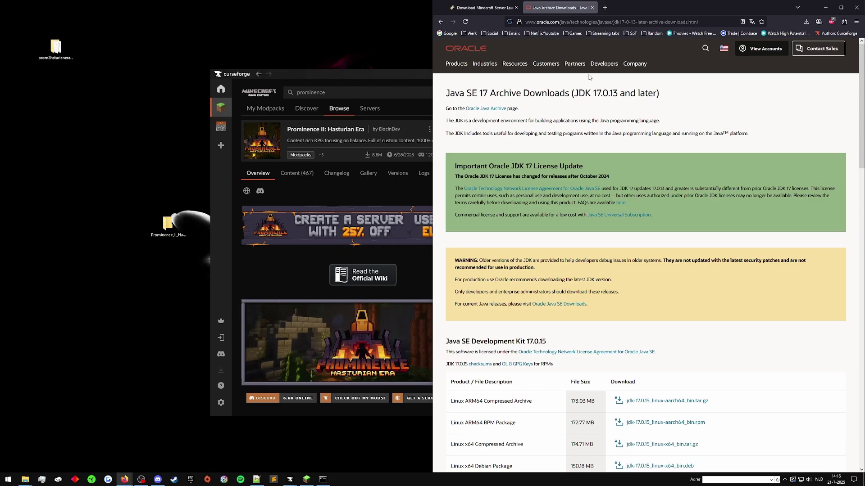
pyautogui.moveTo(493, 93); pyautogui.dragTo(519, 108)
pyautogui.click(679, 119)
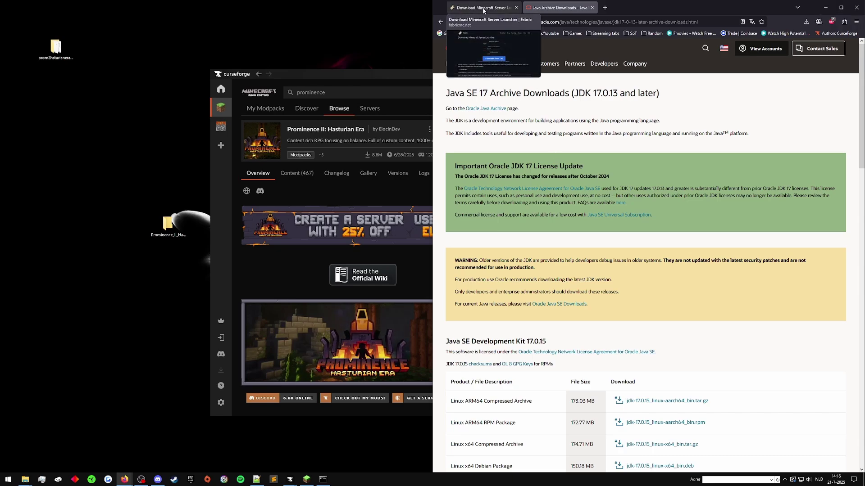
# Highlight the Windows x64 Installer (154.05 MB), MSI installer and 17.0.13 installer rows
pyautogui.scroll(-7, 606, 299)
pyautogui.moveTo(482, 239); pyautogui.dragTo(595, 240)
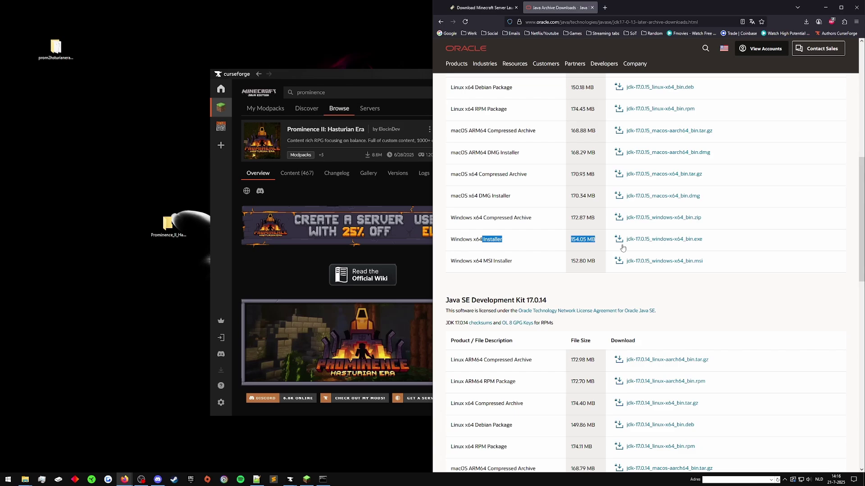
pyautogui.moveTo(721, 240); pyautogui.dragTo(482, 239)
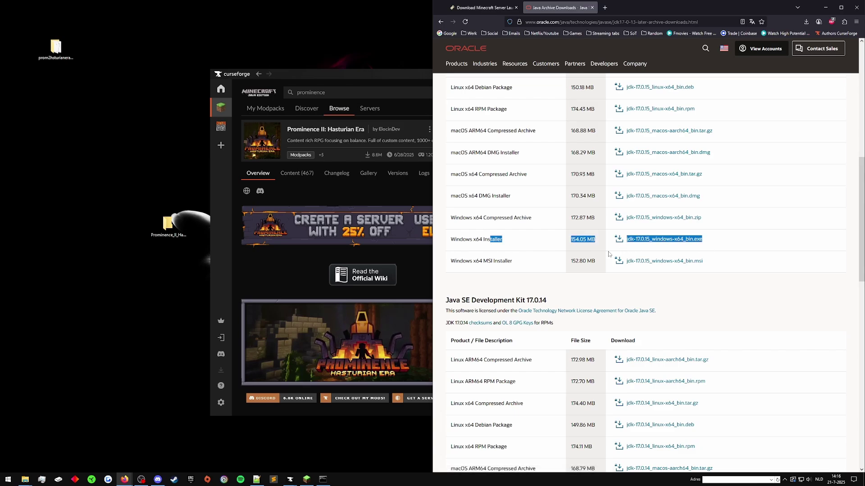
pyautogui.scroll(-6, 751, 353)
pyautogui.moveTo(697, 279); pyautogui.dragTo(604, 290)
pyautogui.scroll(-6, 669, 300)
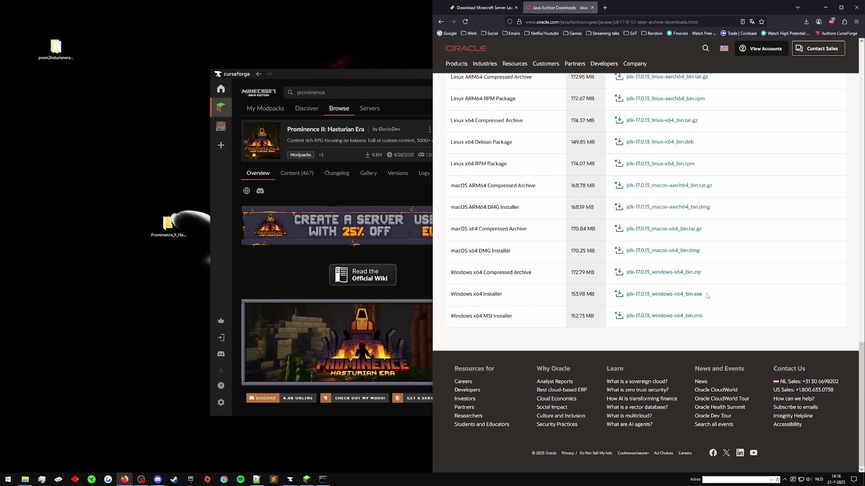
pyautogui.moveTo(707, 295); pyautogui.dragTo(575, 296)
pyautogui.click(738, 301)
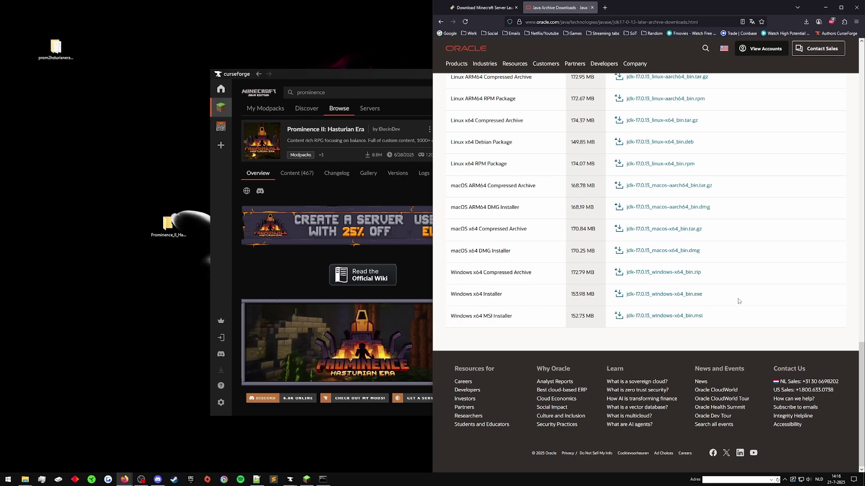
pyautogui.scroll(20, 739, 301)
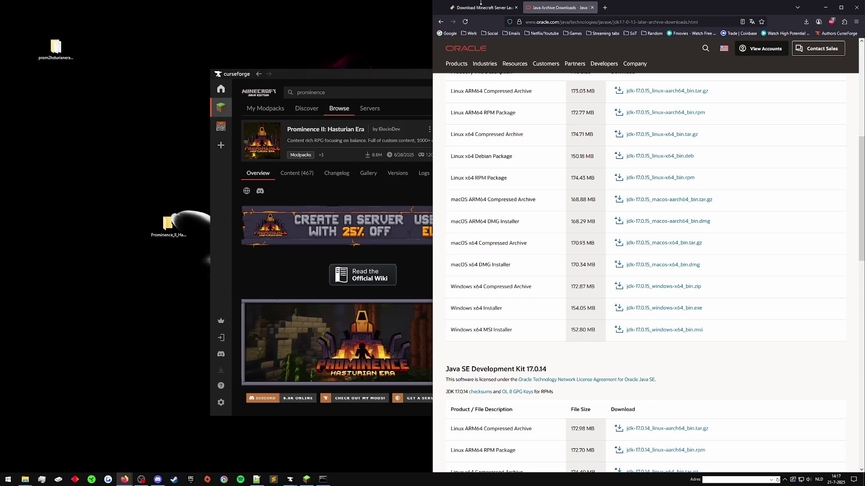
# Open the empty Prominence_II_Hasturian_Era_Server folder from the desktop beside the Fabric page
pyautogui.click(486, 10)
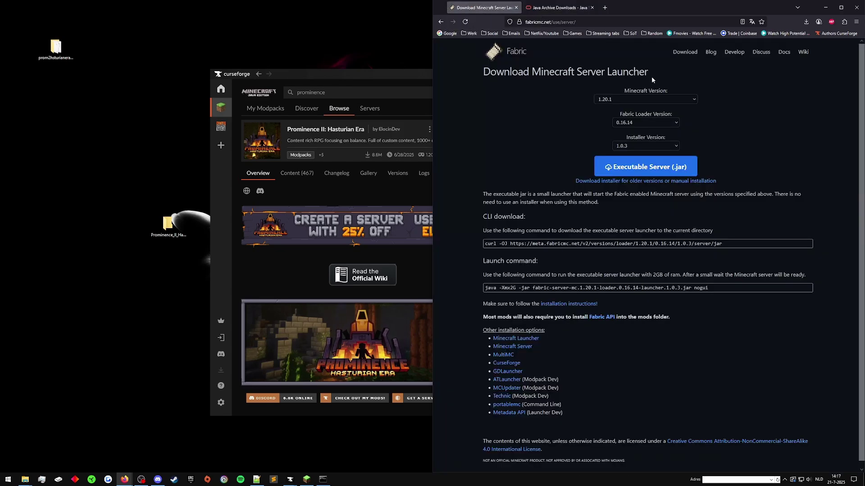
pyautogui.hotkey('alt', 'Tab')
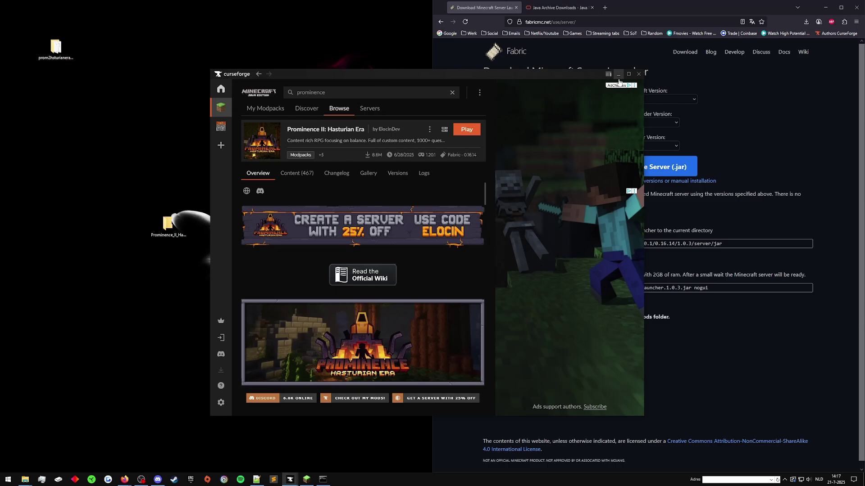
pyautogui.click(618, 74)
pyautogui.click(172, 234)
pyautogui.doubleClick(167, 236)
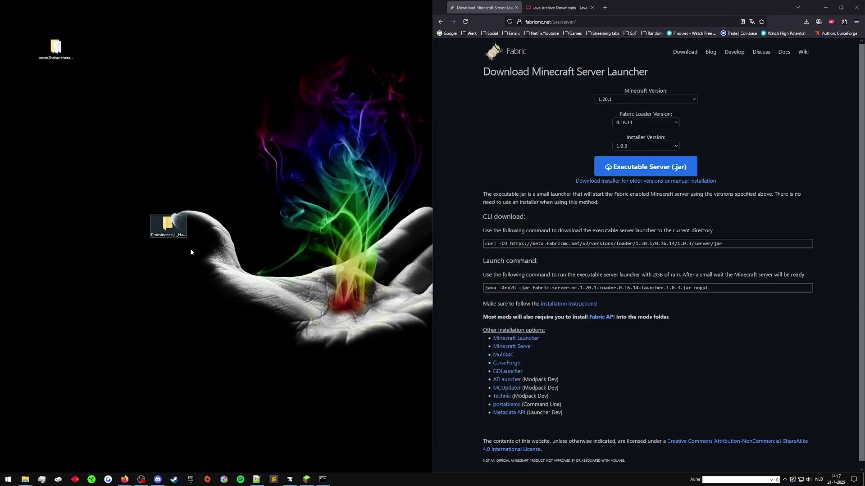
pyautogui.moveTo(370, 64); pyautogui.dragTo(259, 61)
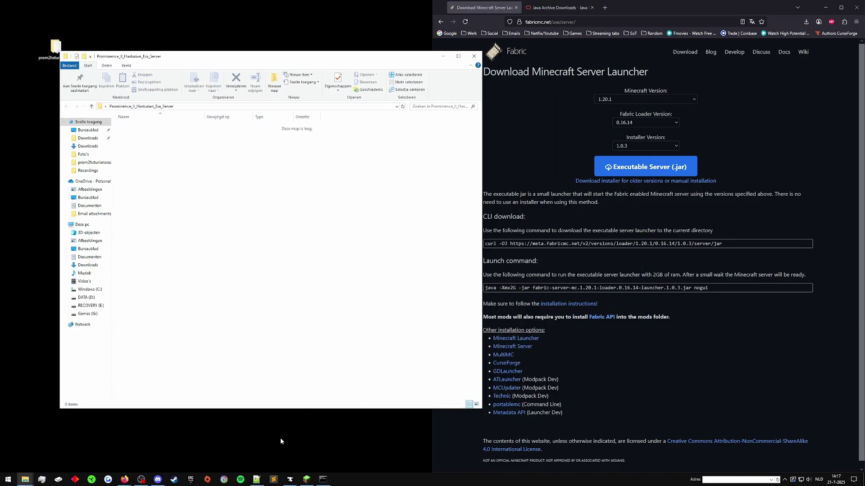
# Close the old server folder window and dismiss the stopped server console
pyautogui.moveTo(25, 479)
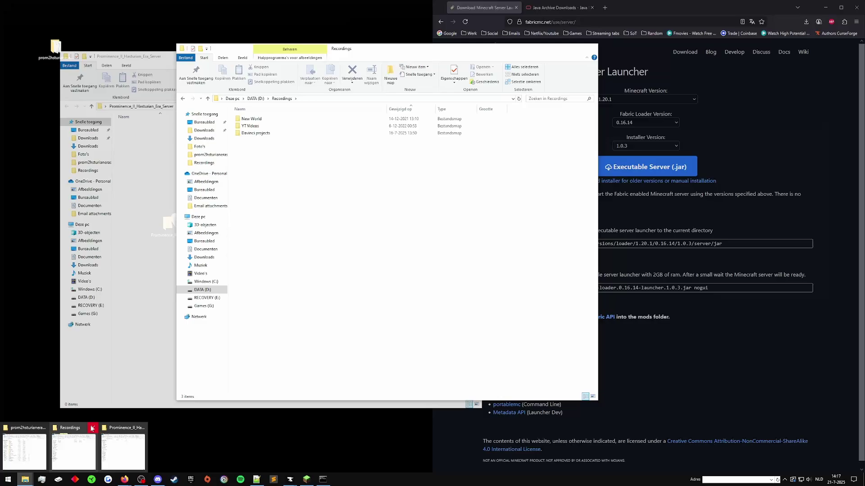
pyautogui.click(36, 434)
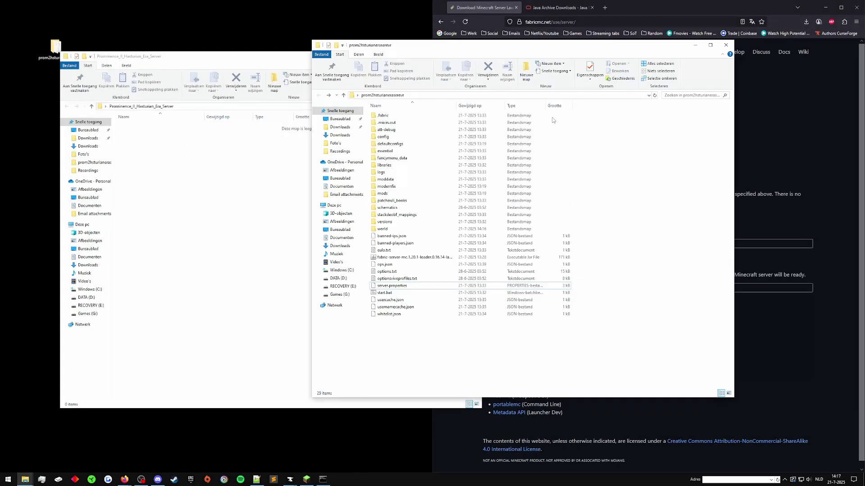
pyautogui.click(725, 45)
pyautogui.click(319, 481)
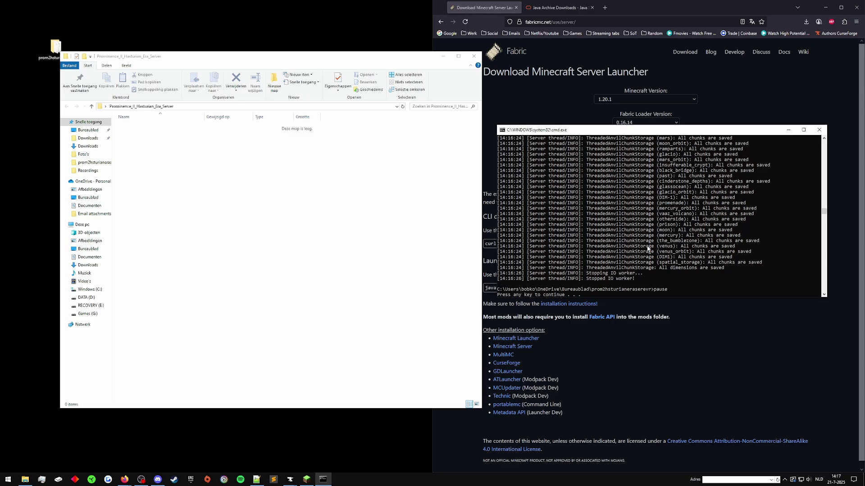
pyautogui.press('Return')
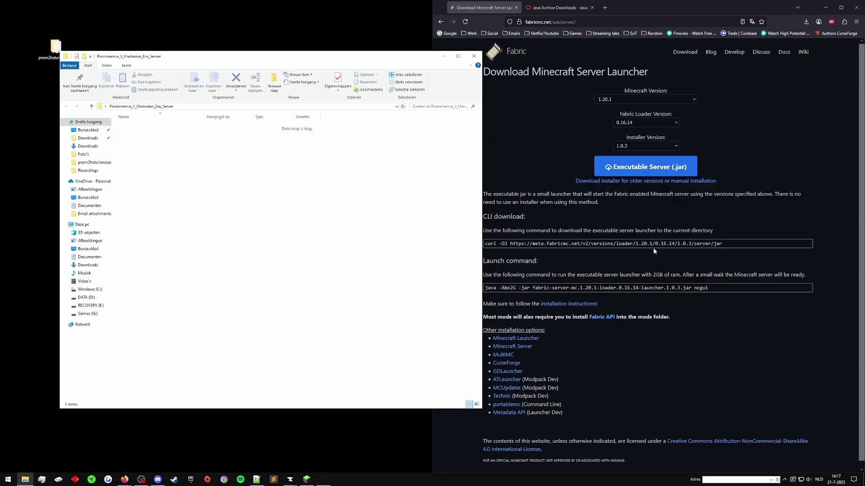
# Minimize Minecraft at the multiplayer list and switch to CurseForge's Prominence II page
pyautogui.click(308, 480)
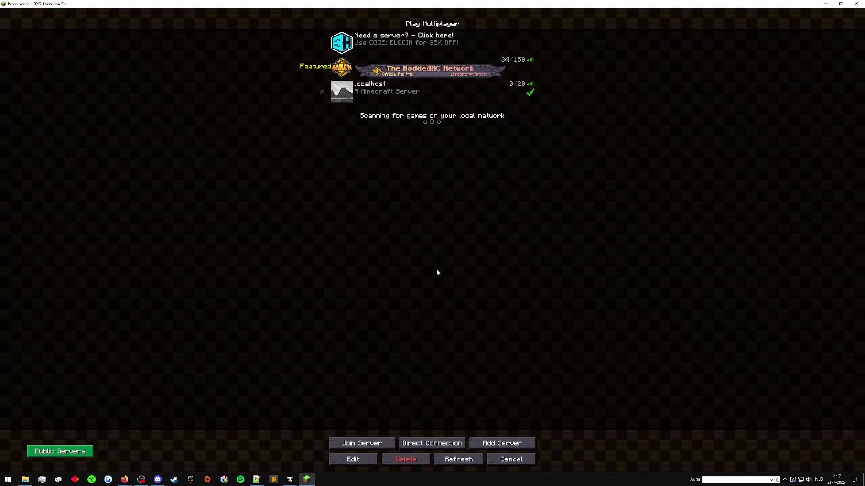
pyautogui.click(823, 4)
pyautogui.click(779, 176)
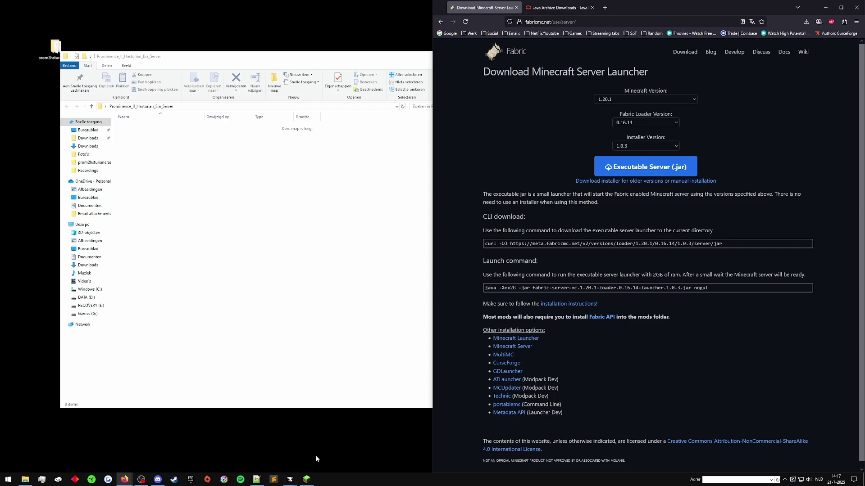
pyautogui.moveTo(290, 480)
pyautogui.click(268, 450)
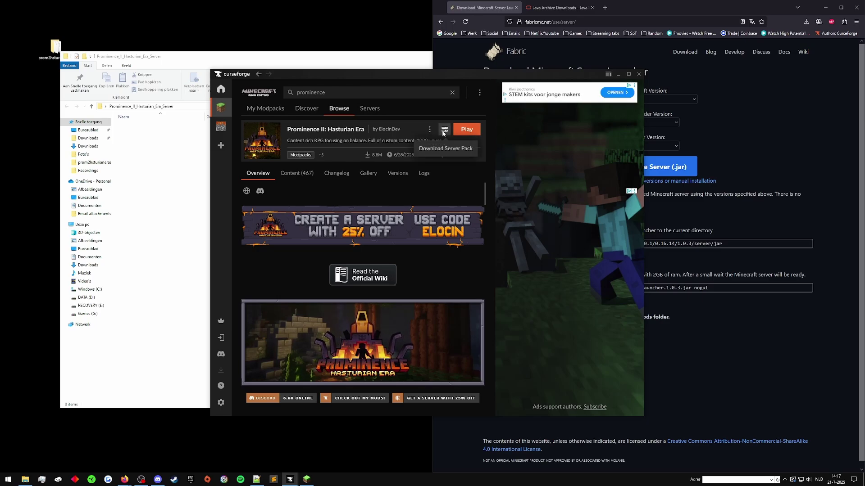
# Save the Prominence II server pack zip to the desktop and minimize CurseForge
pyautogui.click(444, 133)
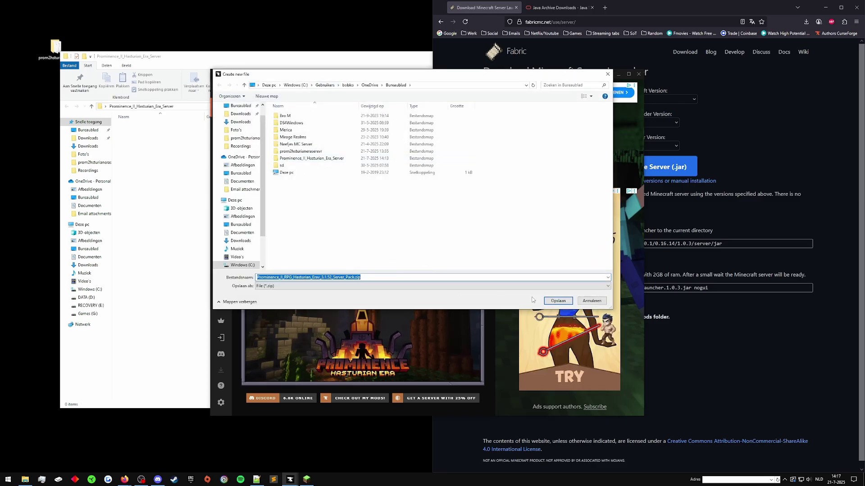
pyautogui.click(560, 300)
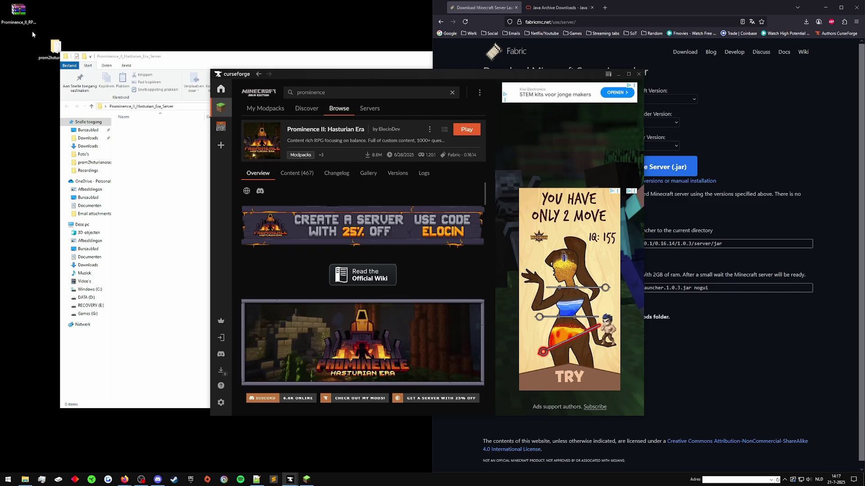
pyautogui.moveTo(18, 12); pyautogui.dragTo(167, 17)
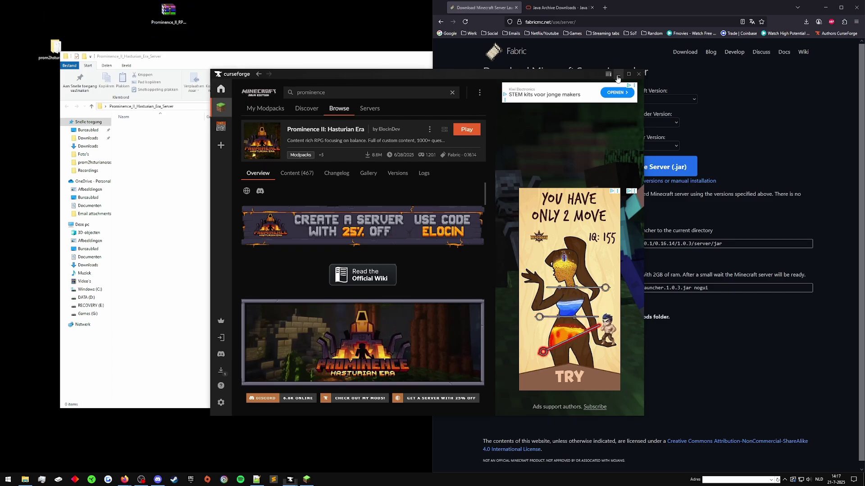
pyautogui.click(618, 73)
pyautogui.click(403, 54)
# Reposition the server folder and zip, then keep Minecraft version 1.20.1 on fabricmc.net
pyautogui.moveTo(404, 54); pyautogui.dragTo(354, 99)
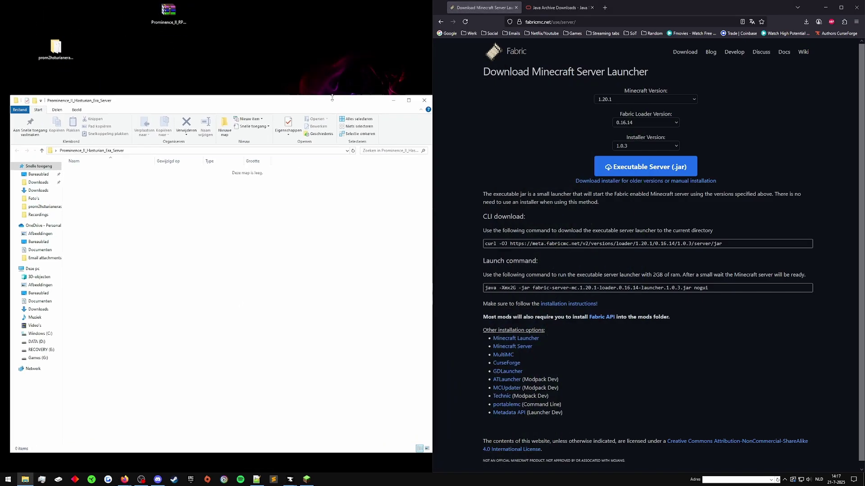
pyautogui.click(173, 13)
pyautogui.moveTo(173, 14); pyautogui.dragTo(360, 81)
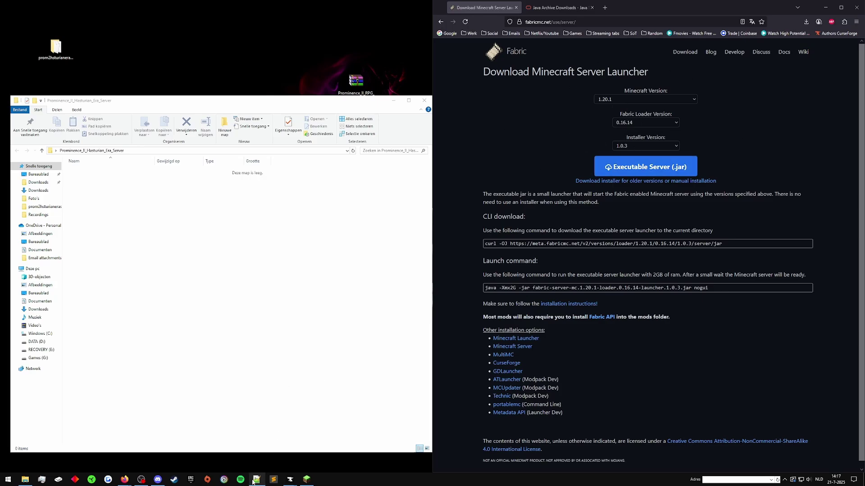
pyautogui.click(522, 145)
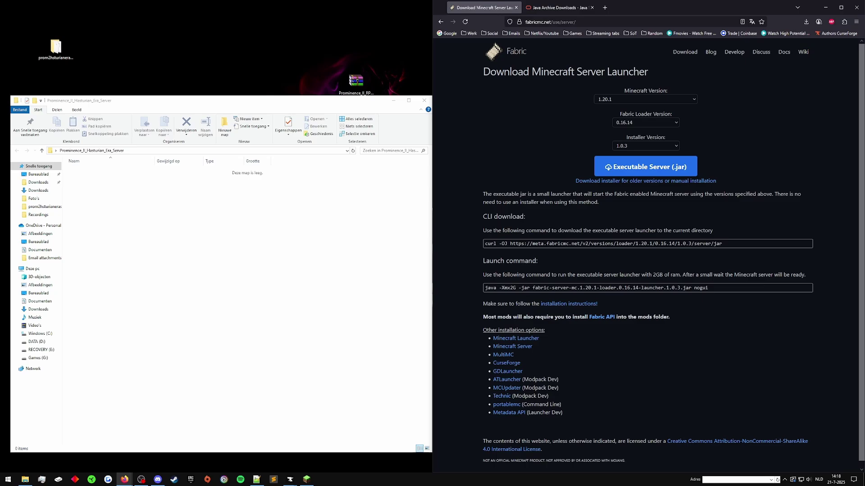
pyautogui.click(611, 100)
pyautogui.click(789, 154)
# Close the extra 1.21.8 page and return to the 1.20.1 download page
pyautogui.click(807, 22)
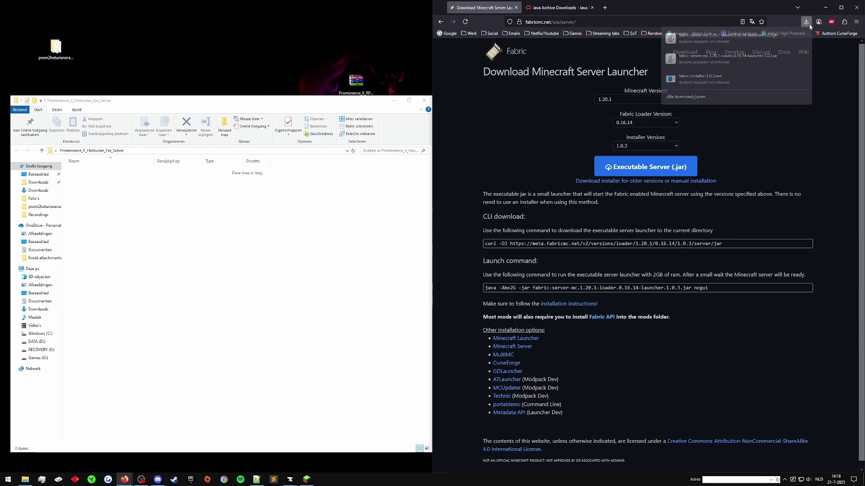
pyautogui.click(696, 40)
pyautogui.click(506, 128)
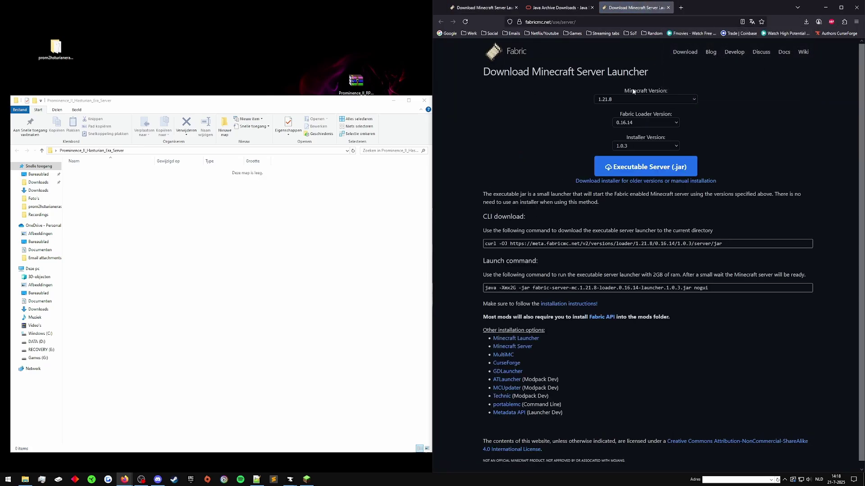
pyautogui.click(668, 7)
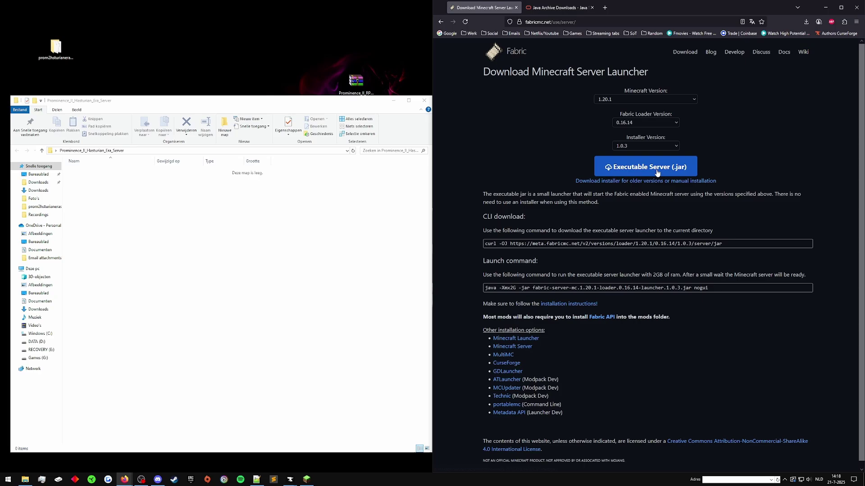
# Download the Fabric 1.20.1 server launcher jar (loader 0.16.14) and show it in Downloads
pyautogui.click(628, 167)
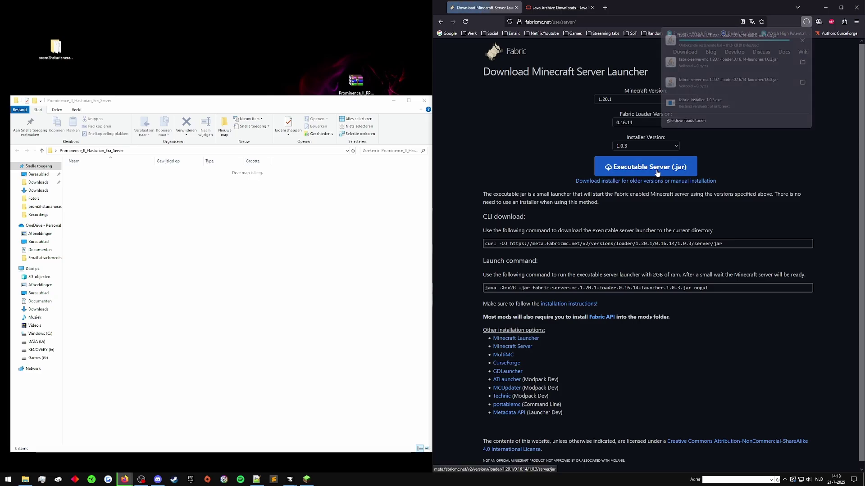
pyautogui.rightClick(628, 167)
pyautogui.click(662, 177)
pyautogui.click(545, 8)
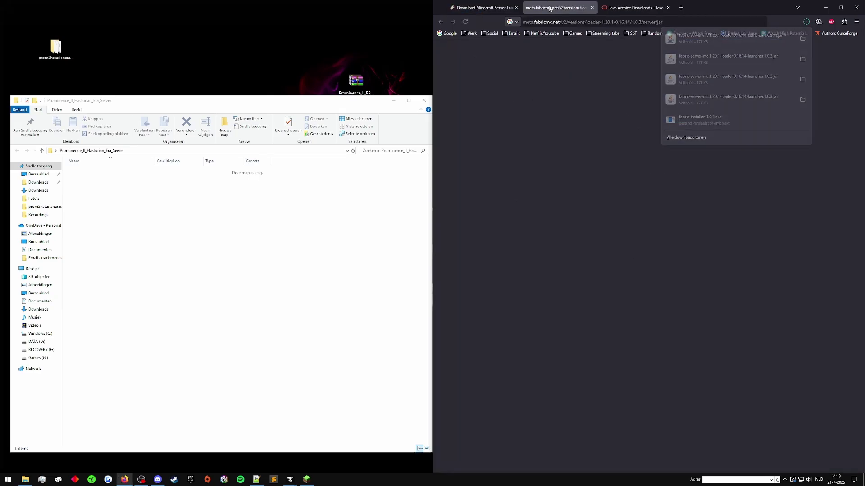
pyautogui.click(518, 22)
pyautogui.press('Return')
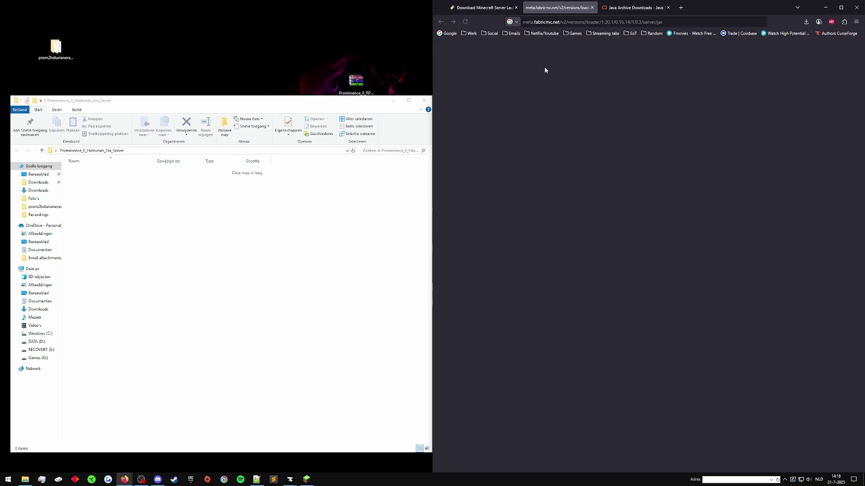
pyautogui.click(592, 8)
pyautogui.click(806, 22)
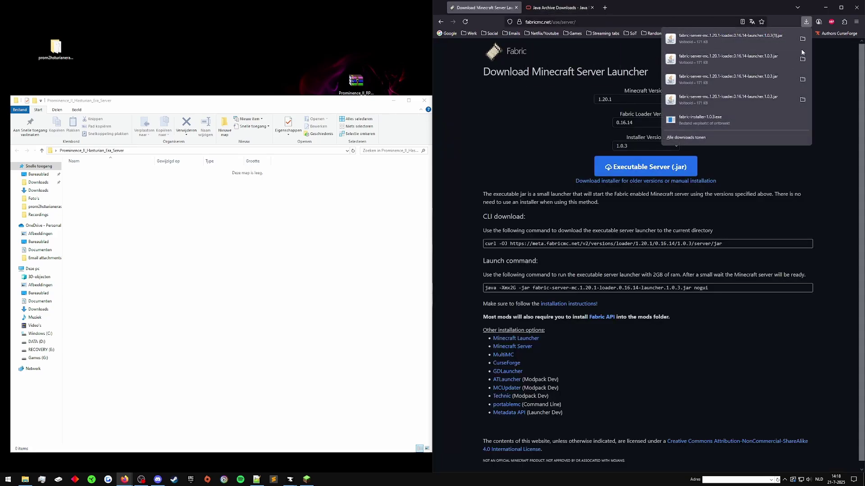
pyautogui.click(803, 41)
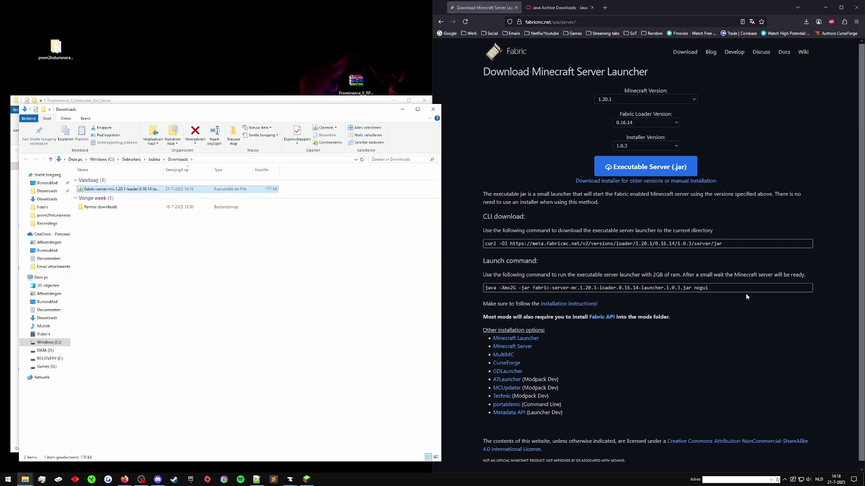
# Copy the Fabric server jar from Downloads into the server folder and close Downloads
pyautogui.hotkey('ctrl', 'c')
pyautogui.moveTo(320, 114); pyautogui.dragTo(686, 124)
pyautogui.click(202, 228)
pyautogui.hotkey('ctrl', 'v')
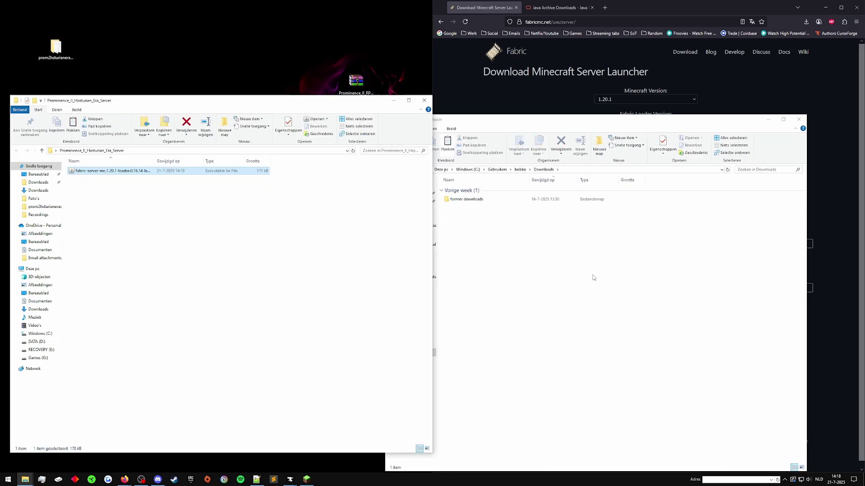
pyautogui.click(592, 276)
pyautogui.click(799, 119)
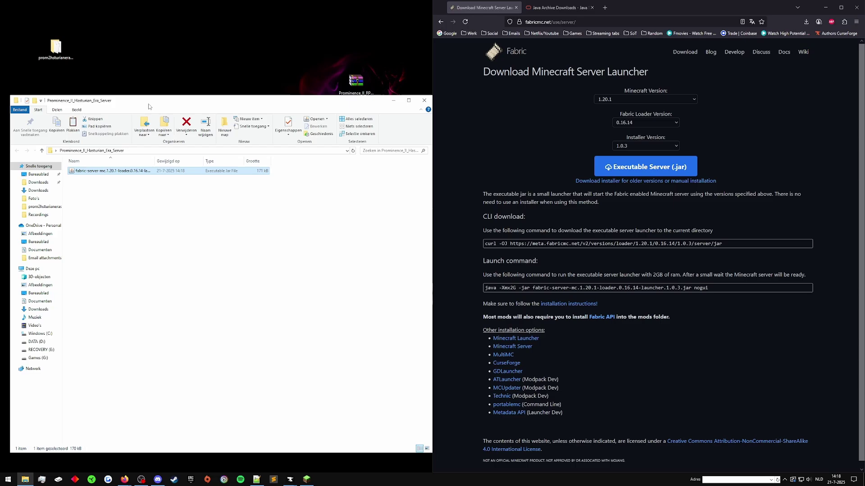
# Rearrange the server folder window, desktop folder icon and server pack zip
pyautogui.moveTo(151, 102); pyautogui.dragTo(474, 146)
pyautogui.moveTo(168, 224); pyautogui.dragTo(205, 48)
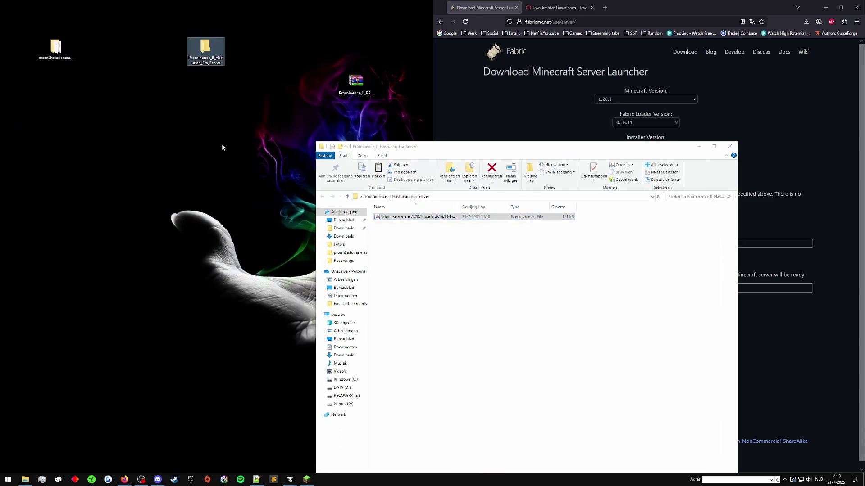
pyautogui.click(220, 171)
pyautogui.moveTo(96, 30); pyautogui.dragTo(149, 179)
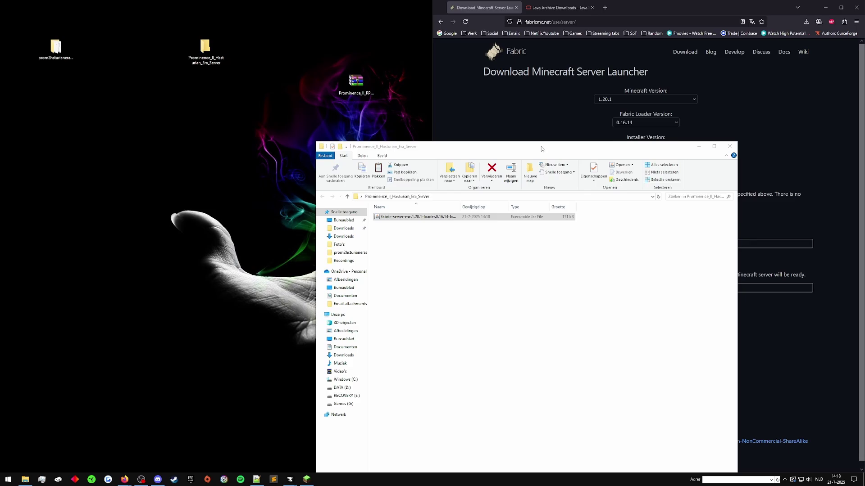
pyautogui.moveTo(542, 148); pyautogui.dragTo(271, 108)
pyautogui.moveTo(355, 82); pyautogui.dragTo(359, 55)
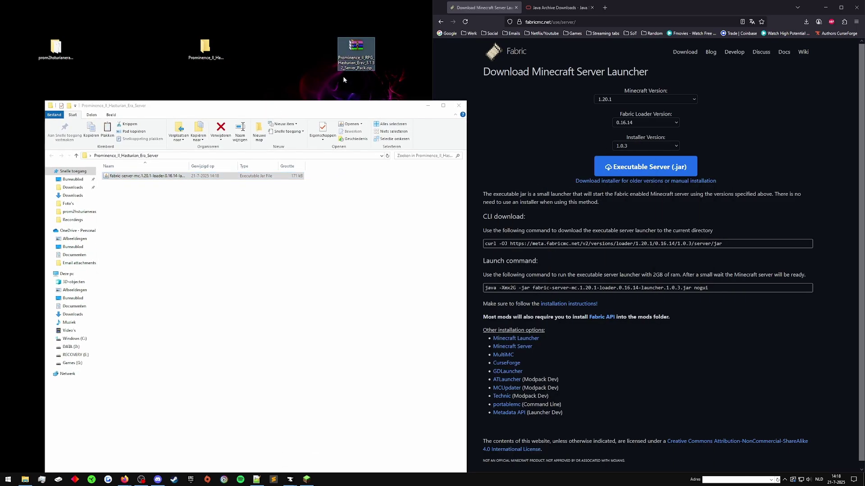
# Open the server pack zip in WinRAR and read its archive comment
pyautogui.doubleClick(357, 49)
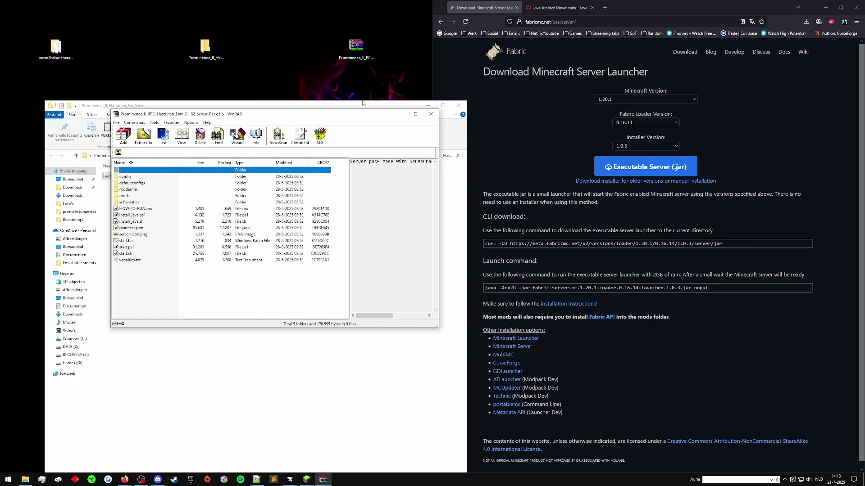
pyautogui.moveTo(346, 114); pyautogui.dragTo(527, 99)
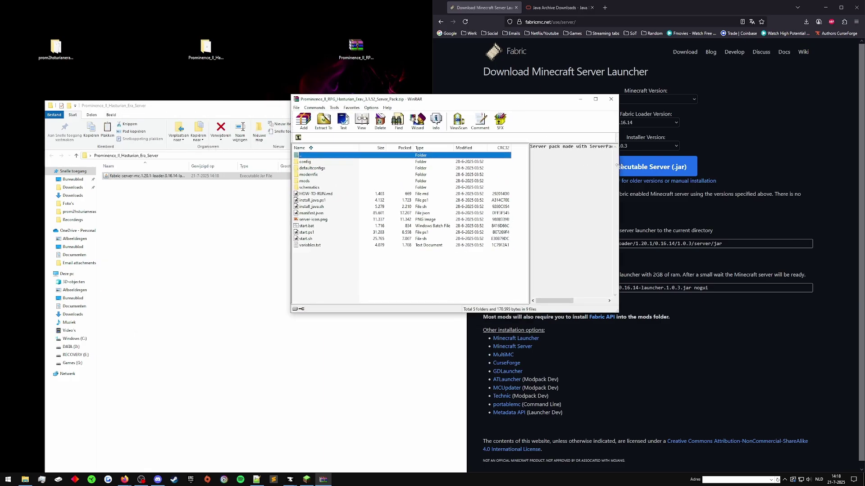
pyautogui.moveTo(617, 165); pyautogui.dragTo(755, 162)
pyautogui.moveTo(642, 147); pyautogui.dragTo(684, 147)
pyautogui.click(675, 147)
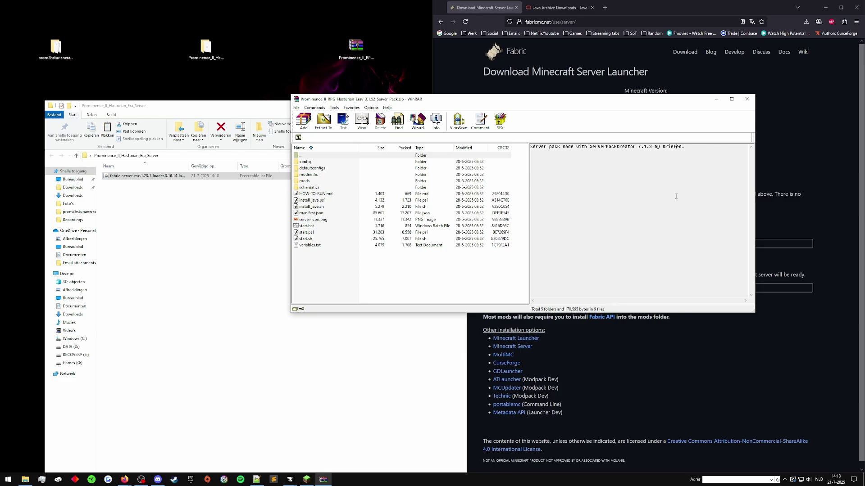
pyautogui.moveTo(756, 181); pyautogui.dragTo(676, 181)
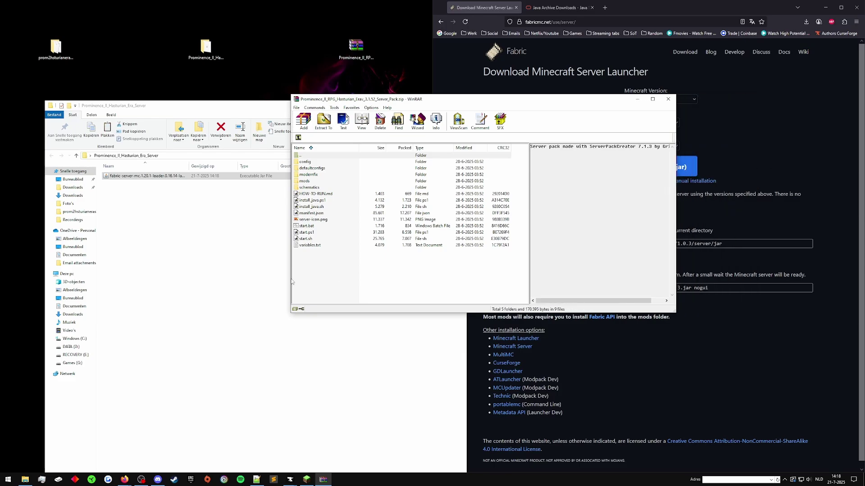
# Extract all archive entries into Prominence_II_Hasturian_Era_Server, then minimize Firefox
pyautogui.click(315, 278)
pyautogui.click(303, 246)
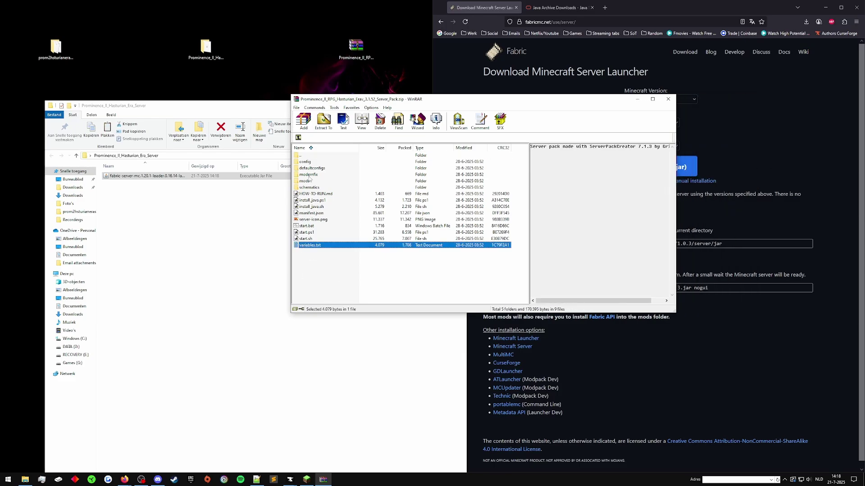
pyautogui.hotkey('ctrl', 'a')
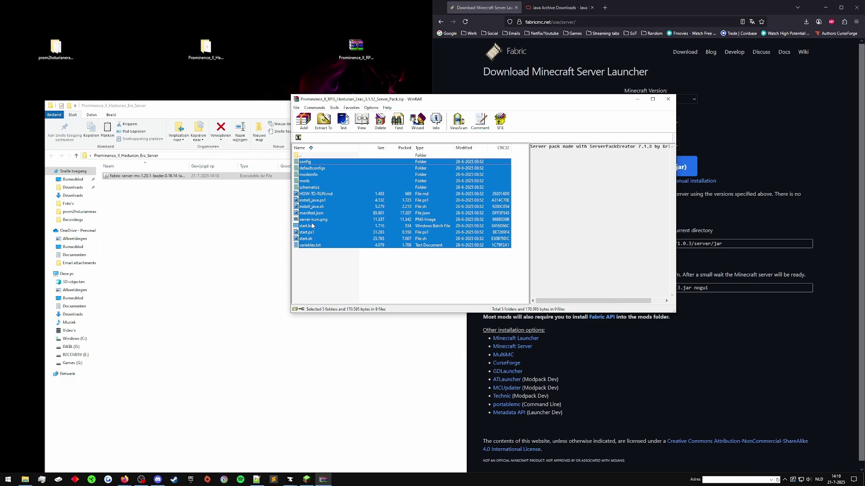
pyautogui.moveTo(321, 208); pyautogui.dragTo(154, 264)
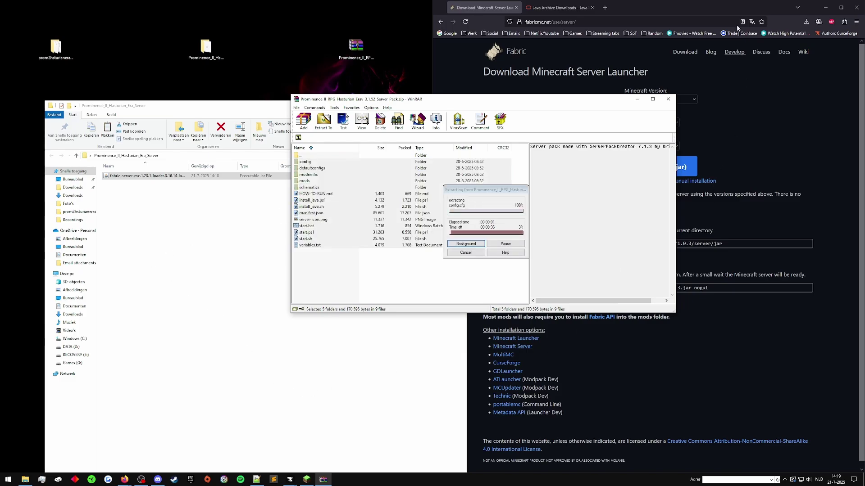
pyautogui.click(742, 8)
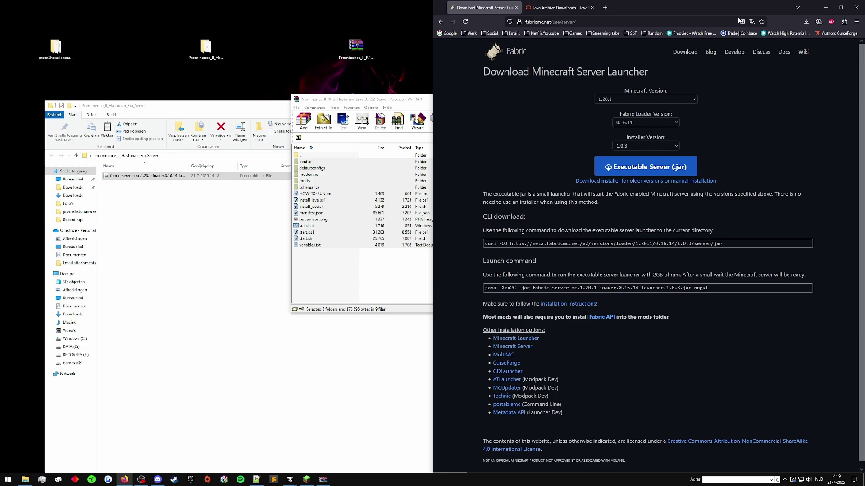
pyautogui.click(133, 179)
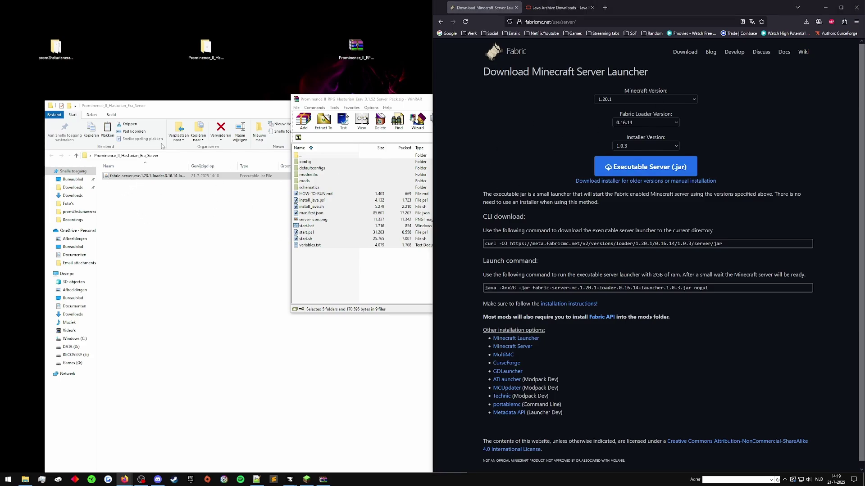
pyautogui.click(508, 146)
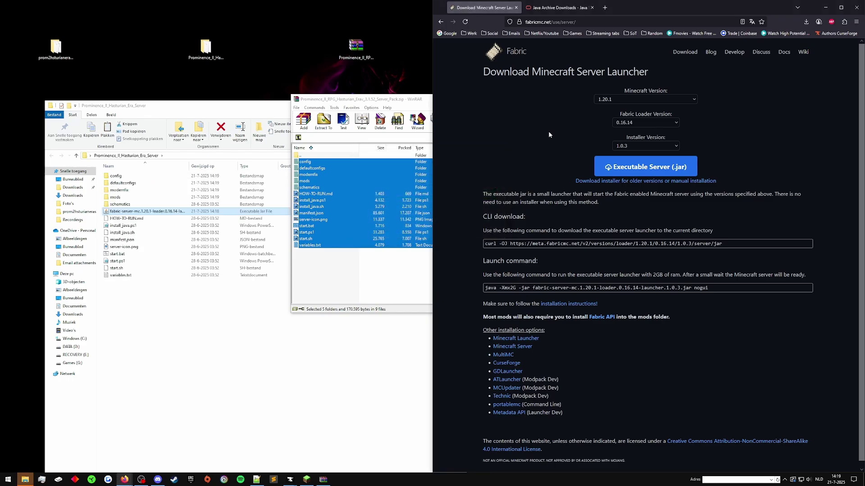
pyautogui.click(825, 7)
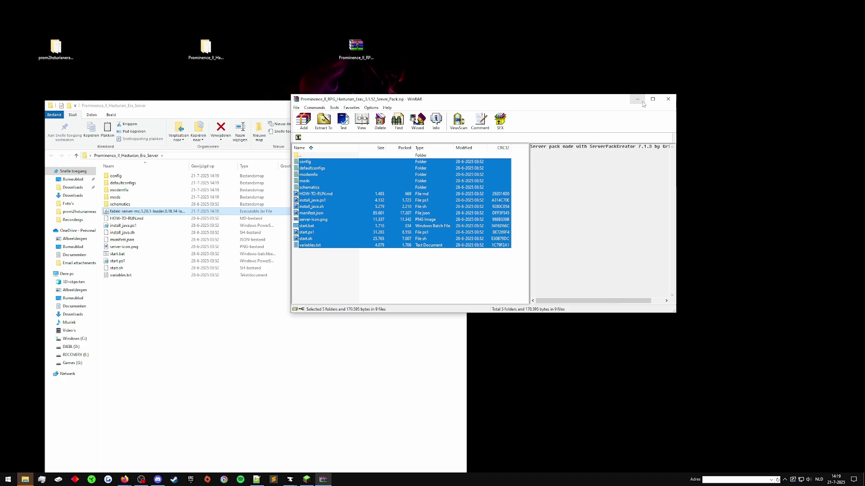
# Close WinRAR and open variables.txt in Notepad via Bewerken
pyautogui.click(668, 99)
pyautogui.click(118, 275)
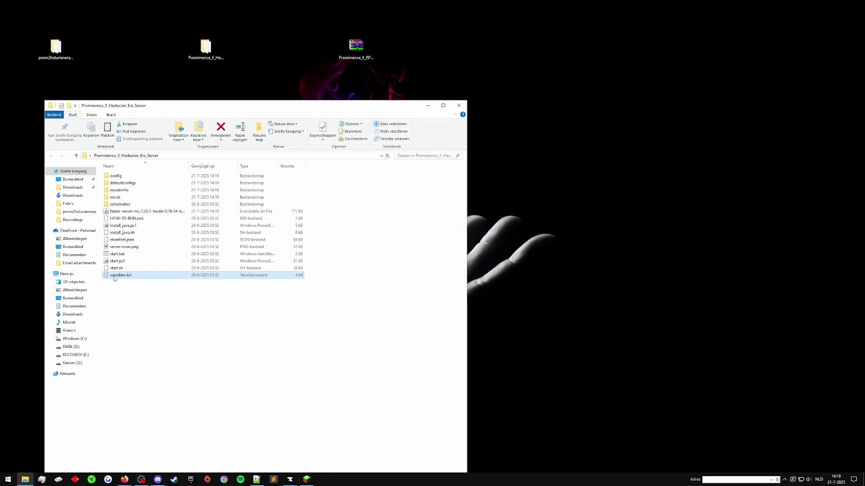
pyautogui.rightClick(115, 276)
pyautogui.click(133, 296)
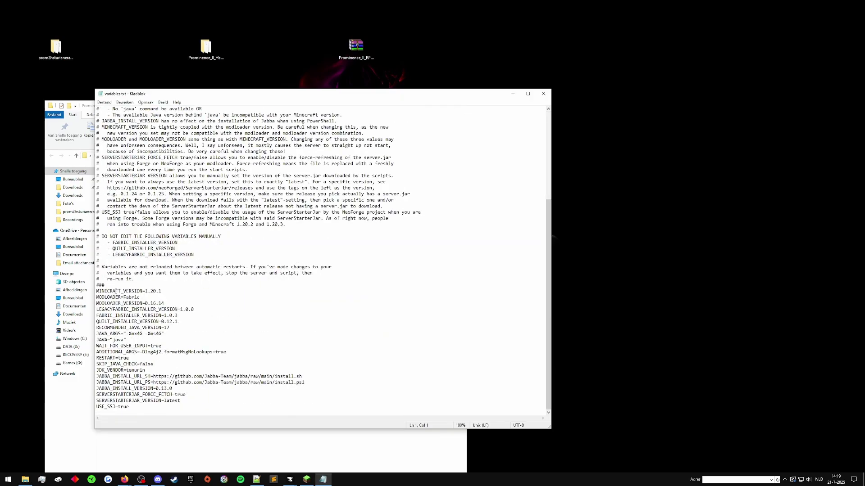
# Review MINECRAFT_VERSION=1.20.1, the java value and recommended Java 17 in variables.txt, then close it unchanged
pyautogui.tripleClick(116, 291)
pyautogui.click(179, 299)
pyautogui.moveTo(106, 340); pyautogui.dragTo(127, 340)
pyautogui.click(127, 341)
pyautogui.moveTo(159, 328); pyautogui.dragTo(192, 329)
pyautogui.click(181, 330)
pyautogui.click(543, 93)
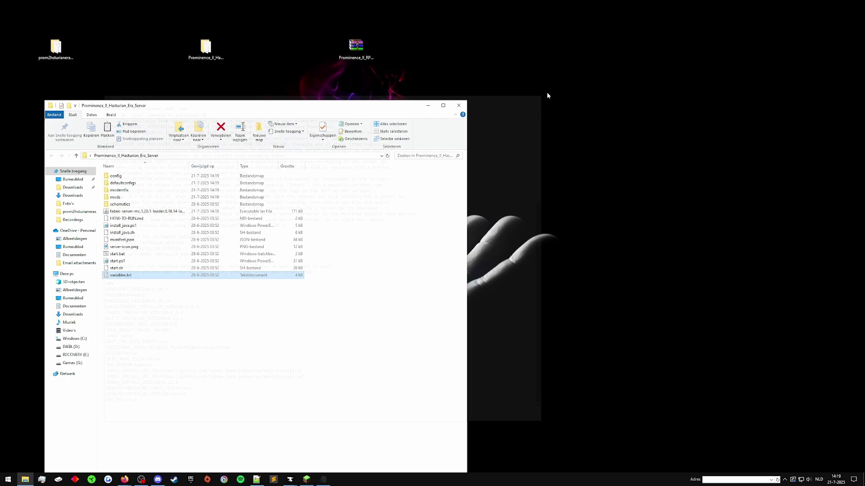
# Look over start.bat in Notepad and close it without changes
pyautogui.click(143, 345)
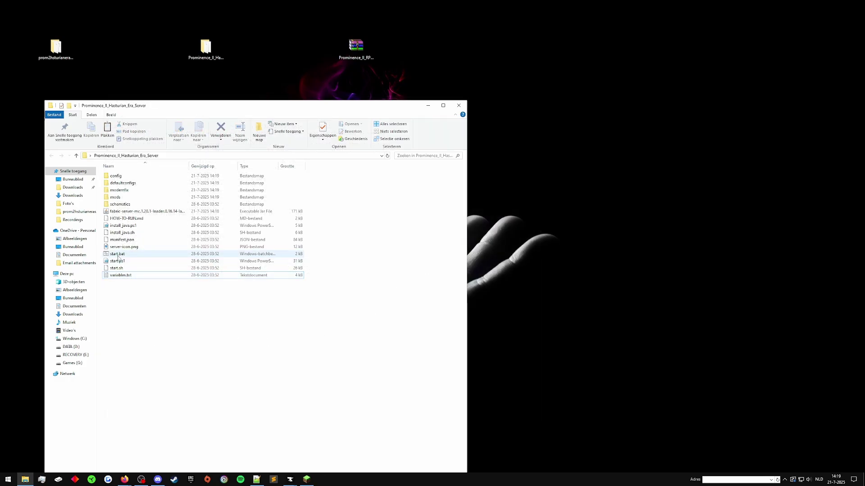
pyautogui.click(118, 255)
pyautogui.rightClick(121, 254)
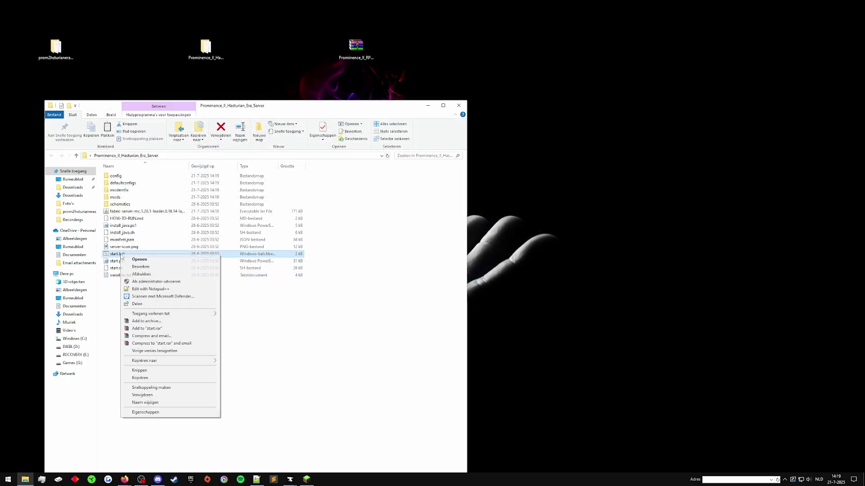
pyautogui.click(135, 267)
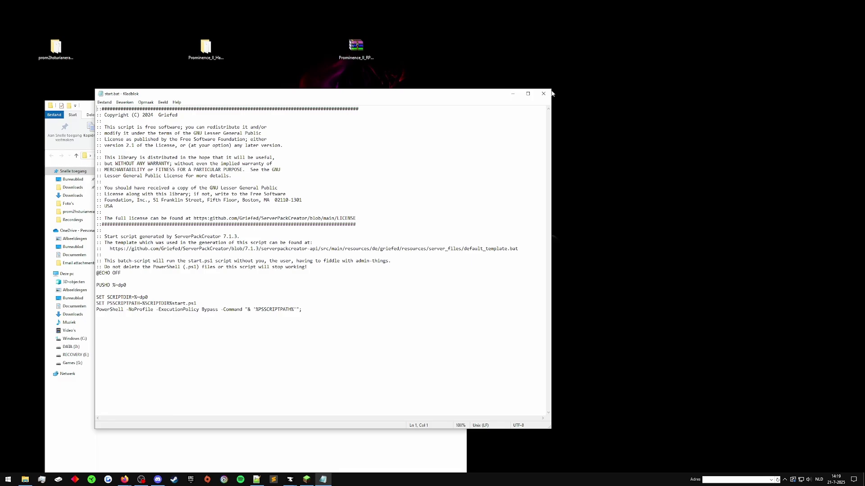
pyautogui.click(549, 94)
pyautogui.click(139, 343)
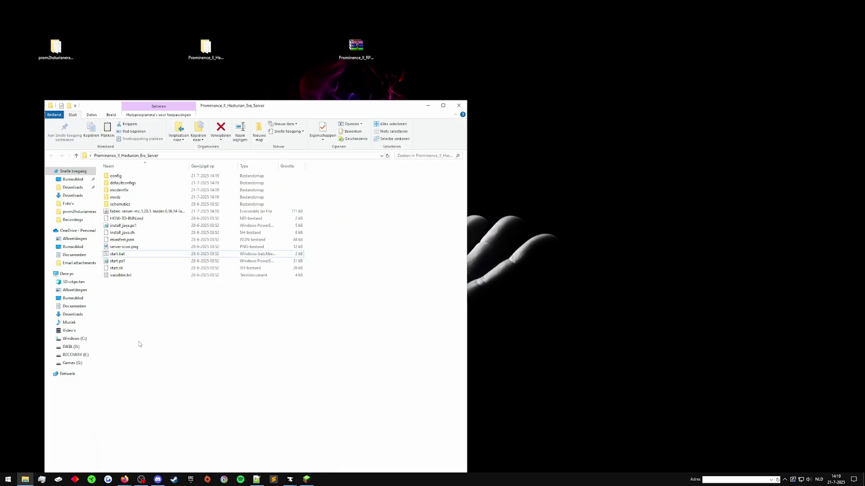
# Select start.ps1 and bring up its context menu
pyautogui.click(120, 258)
pyautogui.click(116, 264)
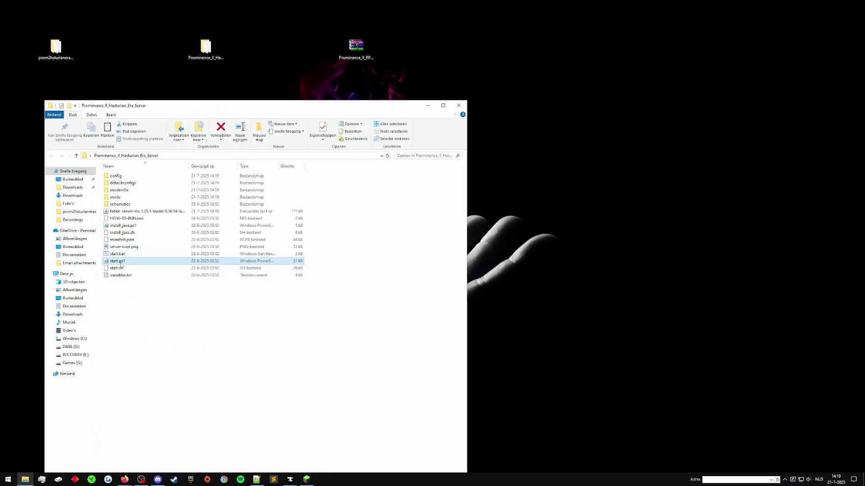
pyautogui.rightClick(121, 265)
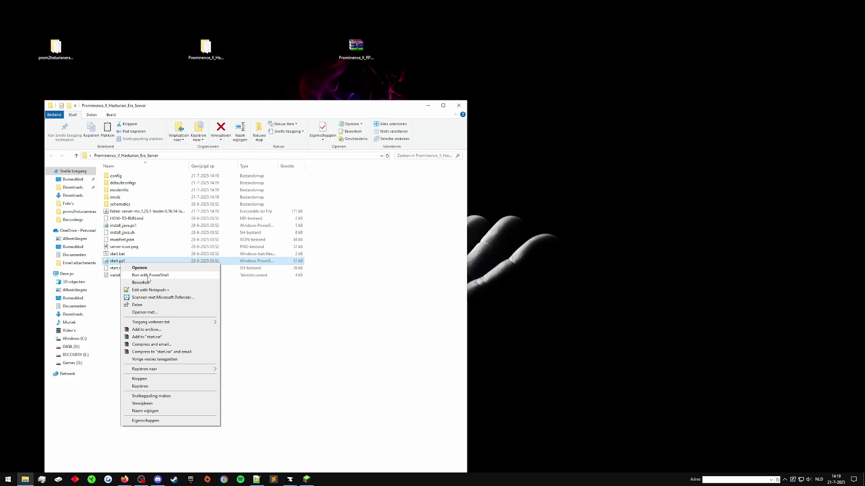
# Run start.bat, then terminate the batch job when it asks to install Java
pyautogui.click(343, 309)
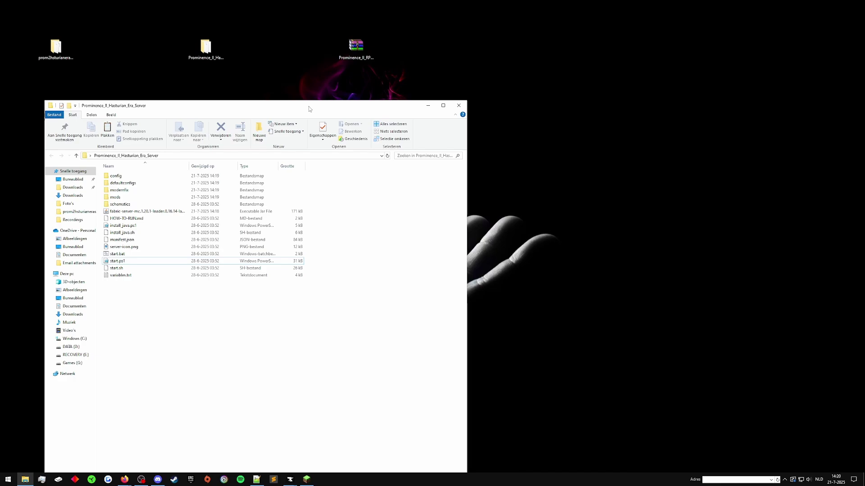
pyautogui.moveTo(320, 102); pyautogui.dragTo(470, 79)
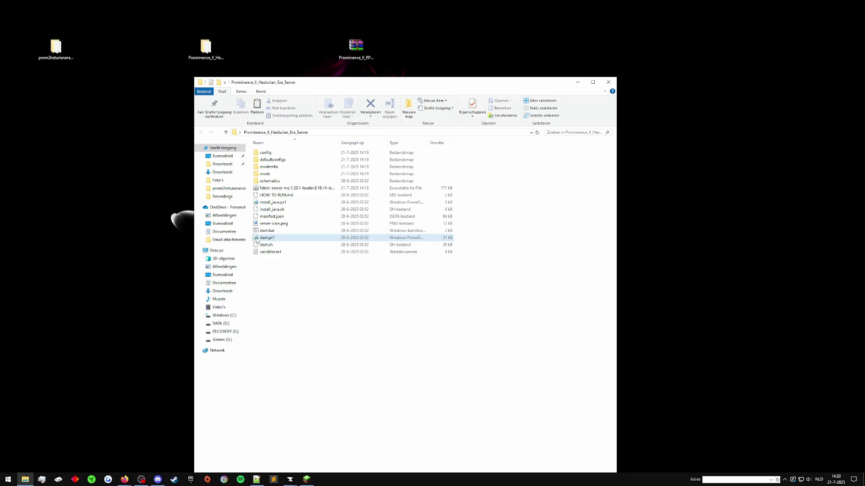
pyautogui.doubleClick(269, 230)
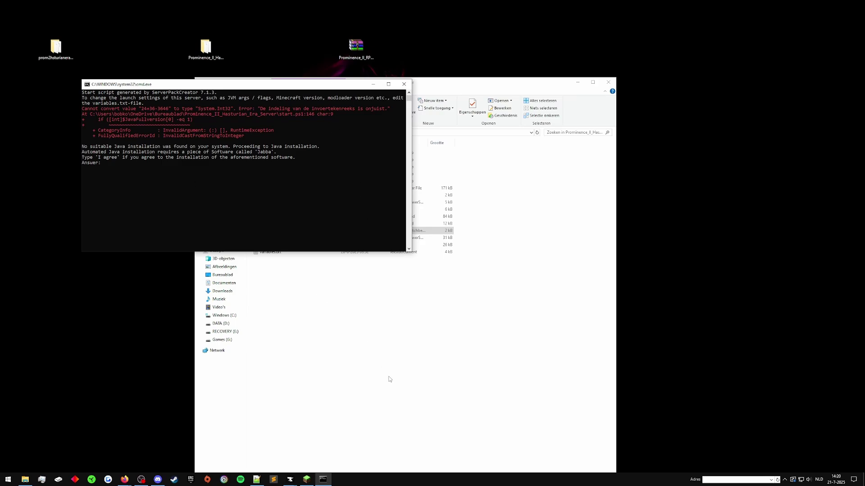
pyautogui.hotkey('ctrl', 'c')
pyautogui.press('Return')
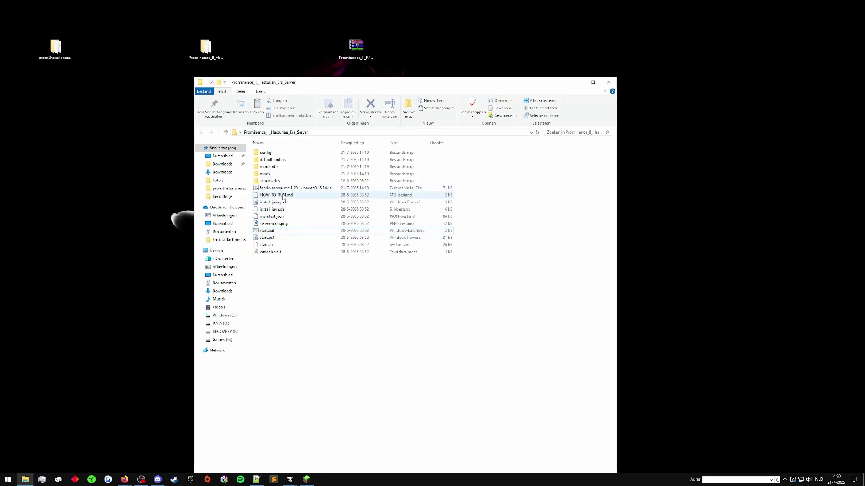
# Permanently delete the nine pack files from HOW-TO-RUN.md through variables.txt
pyautogui.click(283, 196)
pyautogui.keyDown('shift'); pyautogui.click(279, 253); pyautogui.keyUp('shift')
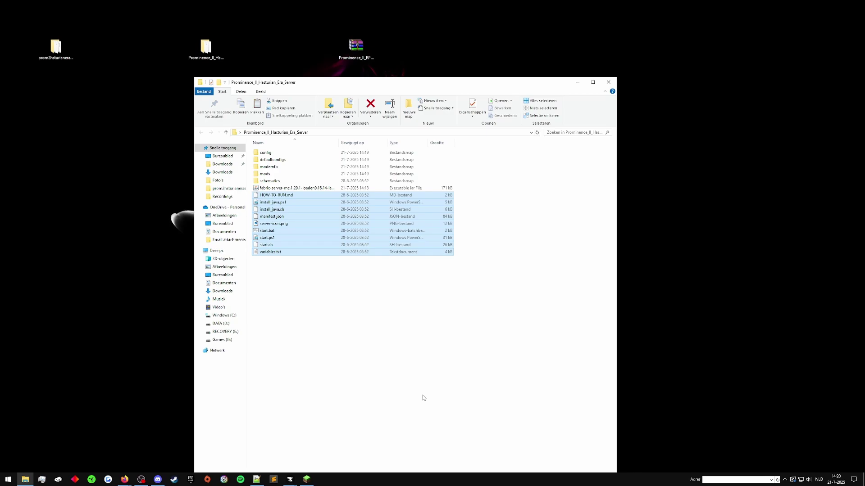
pyautogui.press('Delete')
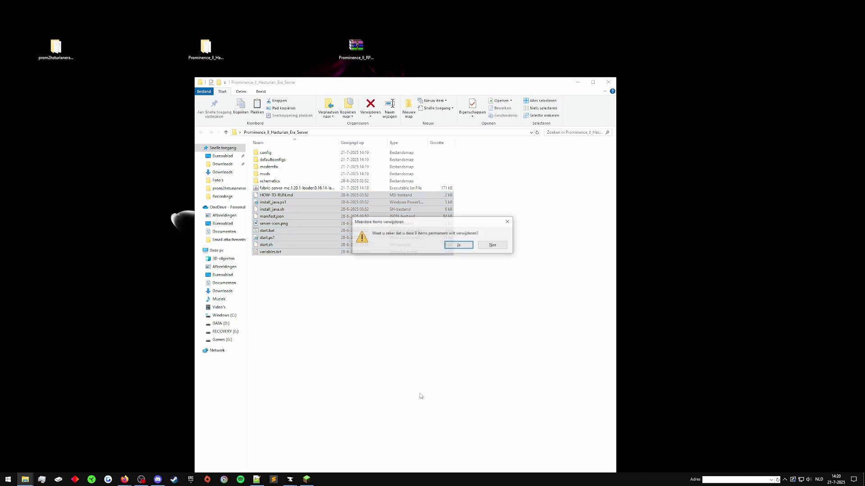
pyautogui.press('Escape')
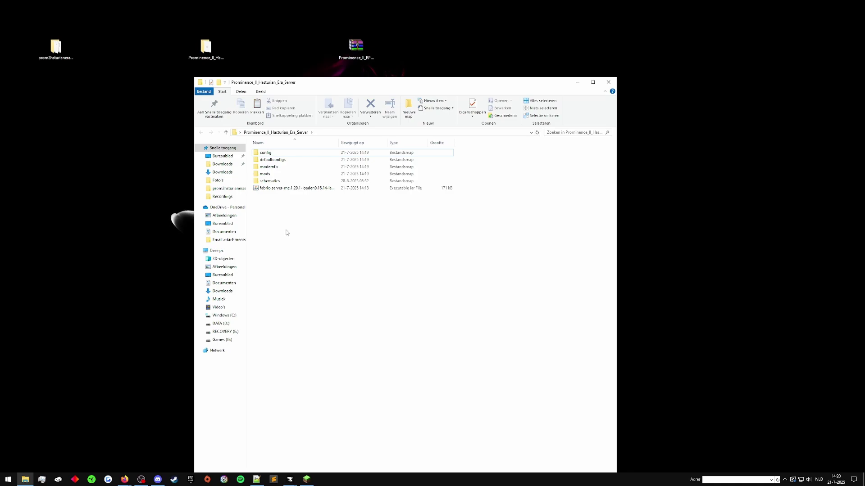
# Create a new text document in the server folder and rename it start.bat
pyautogui.rightClick(295, 242)
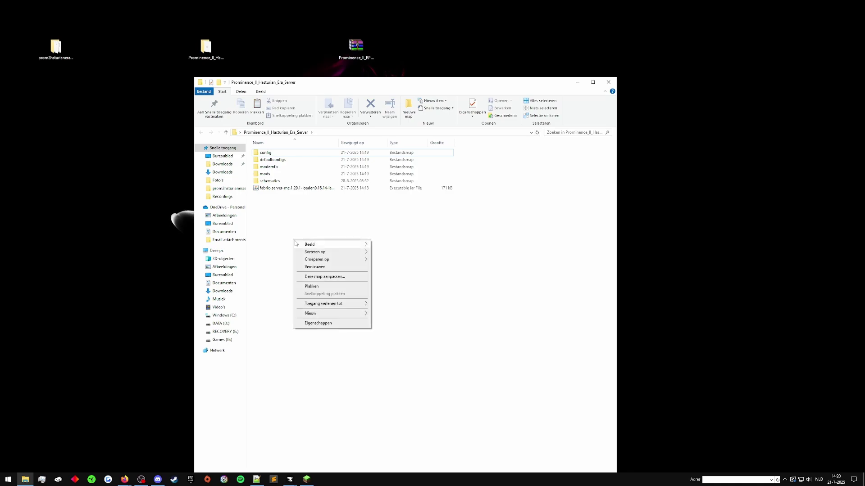
pyautogui.moveTo(326, 319)
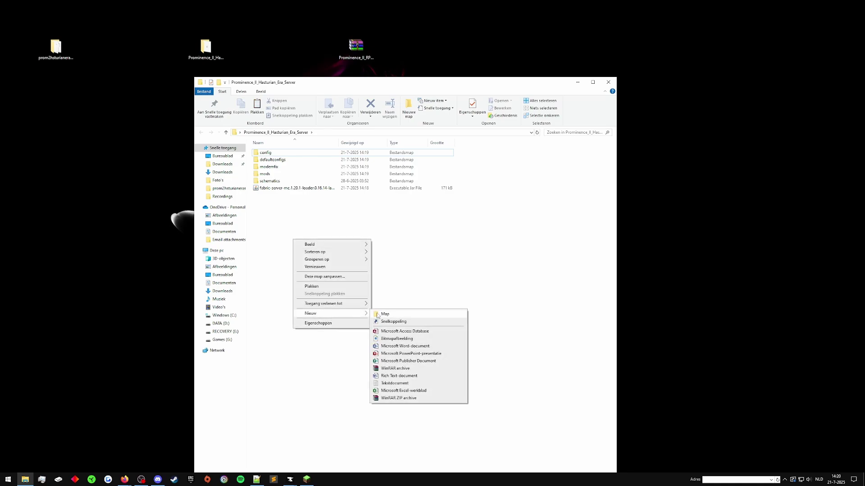
pyautogui.click(404, 384)
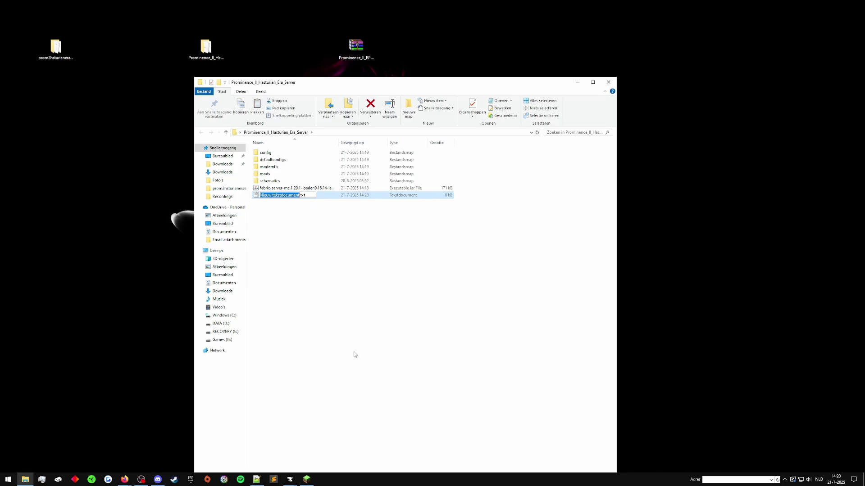
pyautogui.write('start.bat')
pyautogui.press('Delete')
pyautogui.press('Delete')
pyautogui.press('Delete')
pyautogui.press('Delete')
pyautogui.press('Return')
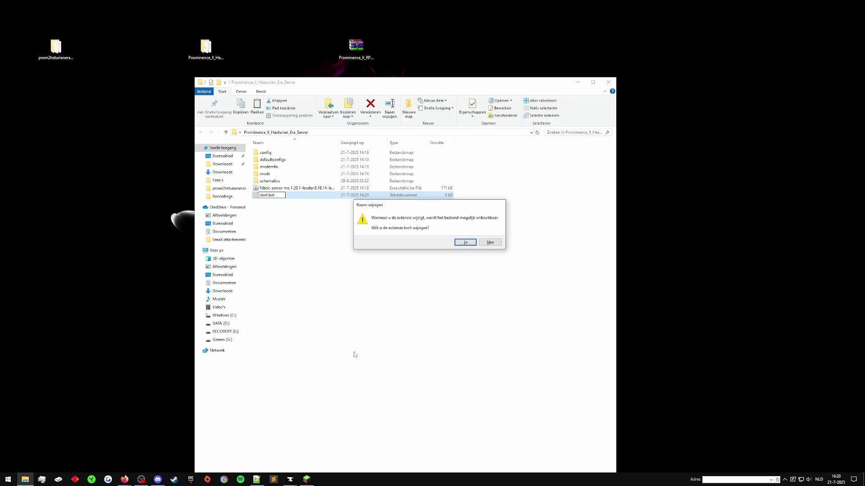
pyautogui.press('Return')
# Paste the java launch command and pause into start.bat in Notepad
pyautogui.rightClick(261, 196)
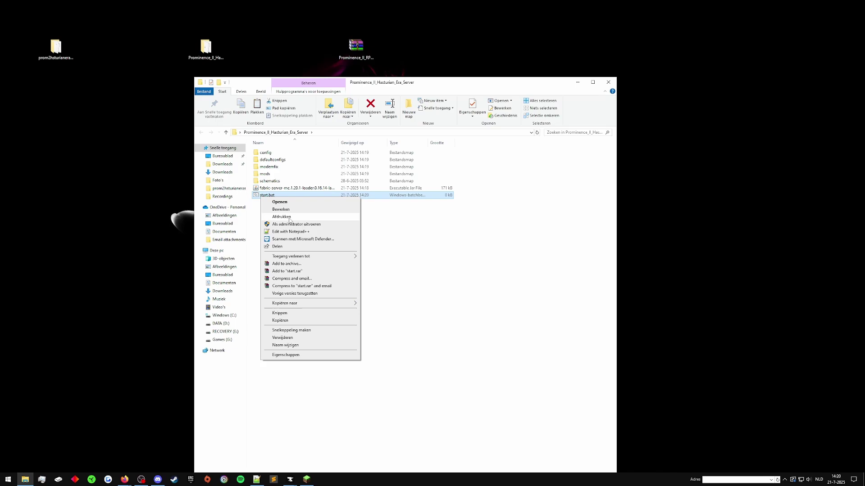
pyautogui.click(272, 209)
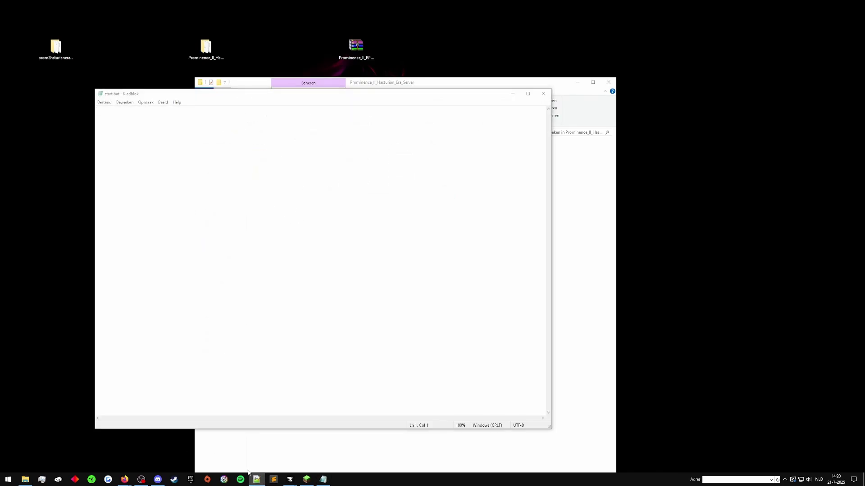
pyautogui.click(257, 209)
pyautogui.hotkey('ctrl', 'v')
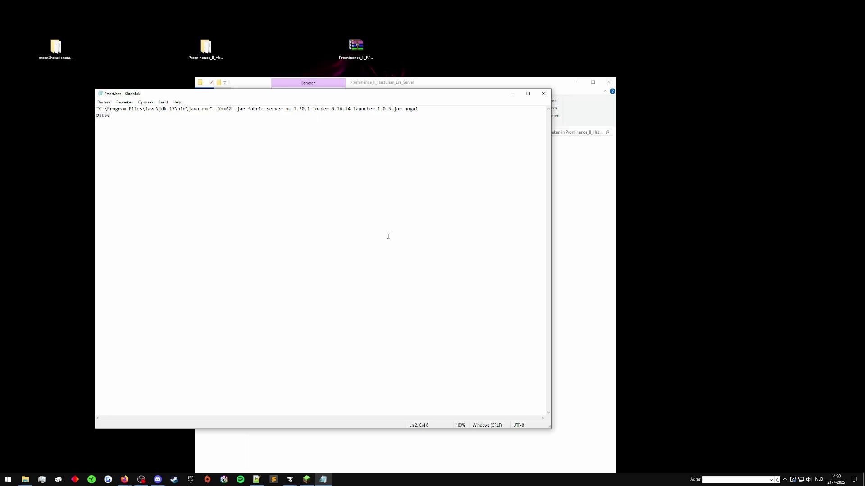
# Check the jdk-17 java.exe path, -Xmx6G, Fabric jar name and nogui, then save start.bat
pyautogui.doubleClick(163, 109)
pyautogui.click(224, 155)
pyautogui.moveTo(96, 109); pyautogui.dragTo(212, 109)
pyautogui.click(203, 172)
pyautogui.doubleClick(195, 109)
pyautogui.click(220, 169)
pyautogui.doubleClick(227, 109)
pyautogui.doubleClick(241, 110)
pyautogui.click(282, 144)
pyautogui.moveTo(248, 108); pyautogui.dragTo(399, 109)
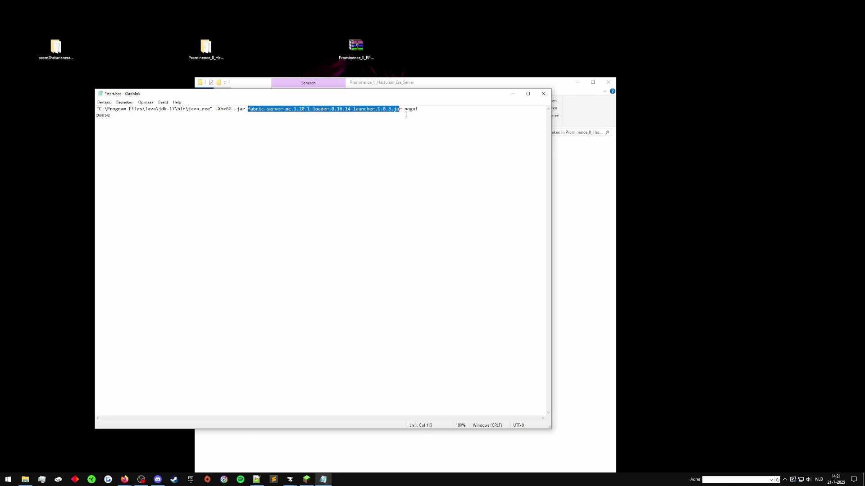
pyautogui.click(406, 115)
pyautogui.doubleClick(410, 109)
pyautogui.click(106, 128)
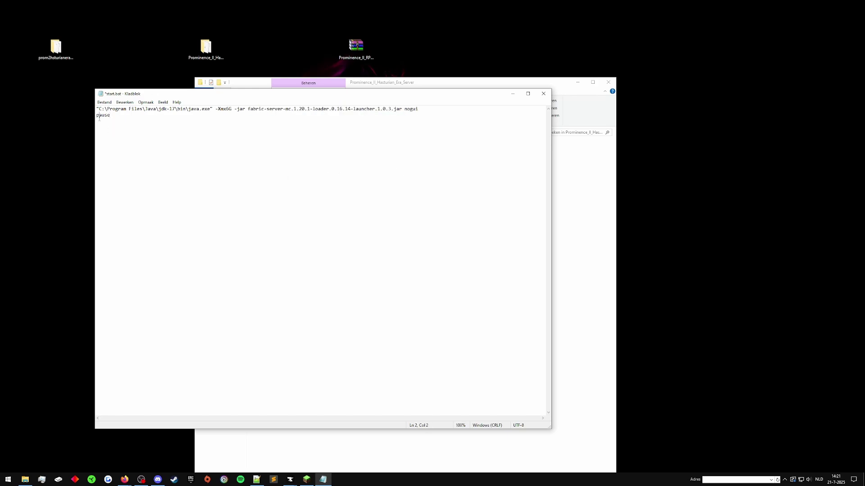
pyautogui.click(282, 245)
pyautogui.hotkey('ctrl', 's')
# Close start.bat and delete the resource-pack archive from the desktop
pyautogui.click(544, 94)
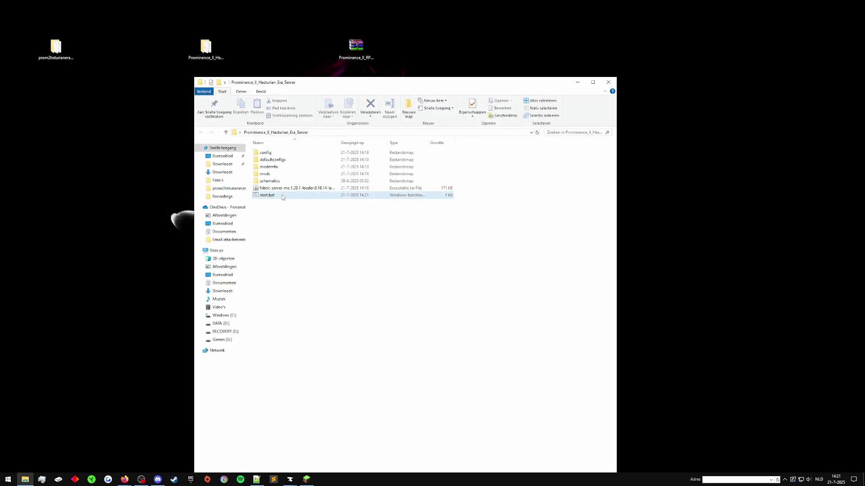
pyautogui.click(288, 217)
pyautogui.moveTo(390, 87); pyautogui.dragTo(566, 78)
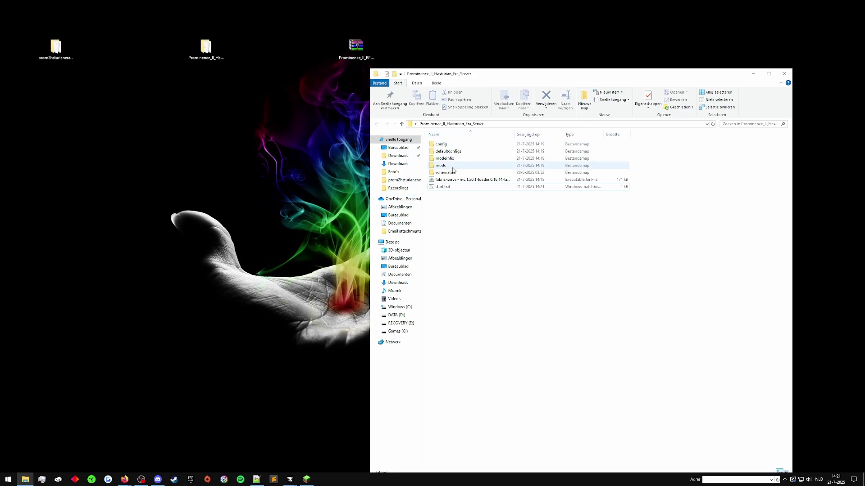
pyautogui.click(343, 59)
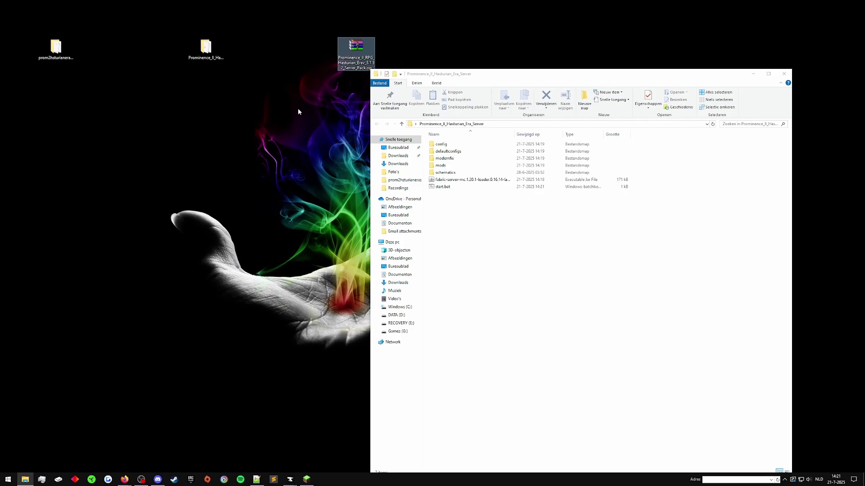
pyautogui.press('Delete')
pyautogui.press('Return')
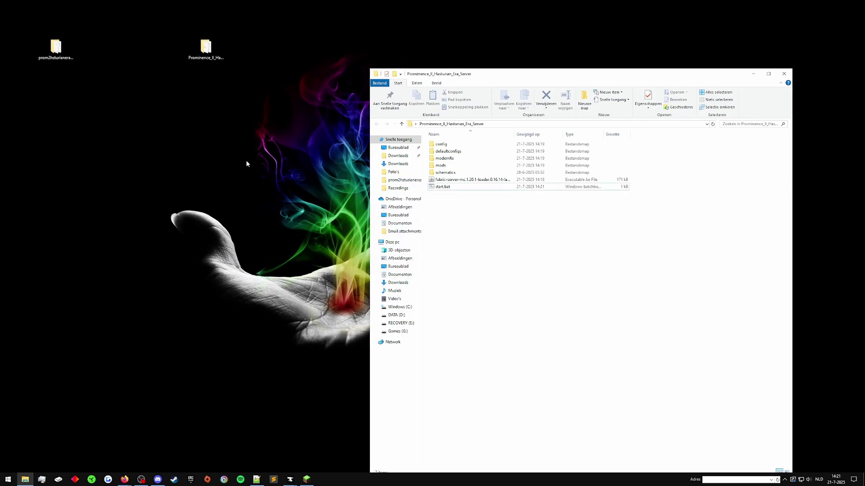
# Launch the server with start.bat and reposition and enlarge the console while it loads
pyautogui.moveTo(588, 79); pyautogui.dragTo(460, 38)
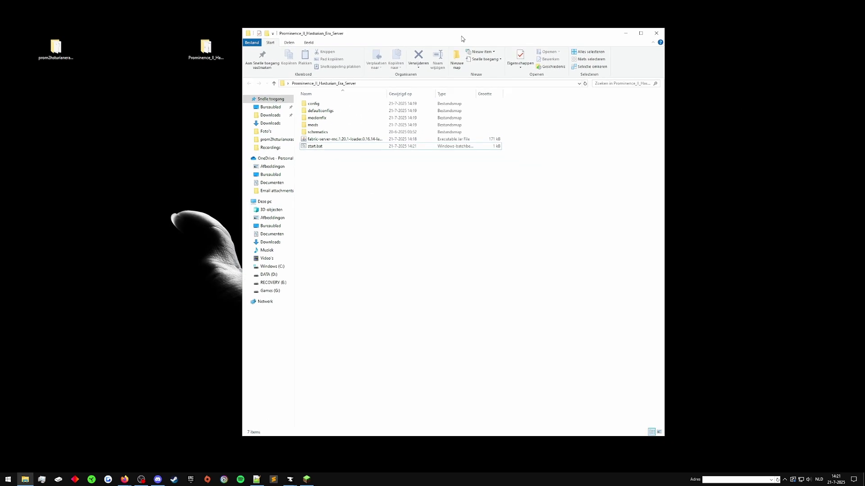
pyautogui.doubleClick(318, 148)
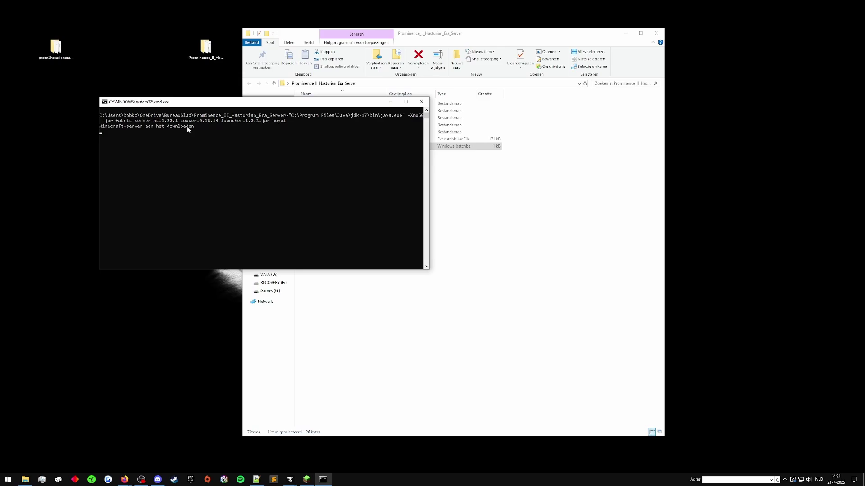
pyautogui.moveTo(183, 102); pyautogui.dragTo(612, 103)
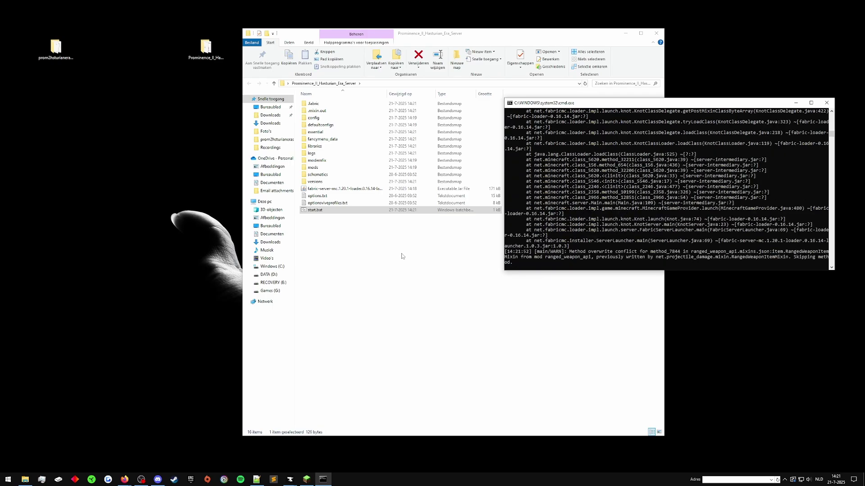
pyautogui.moveTo(693, 105); pyautogui.dragTo(558, 46)
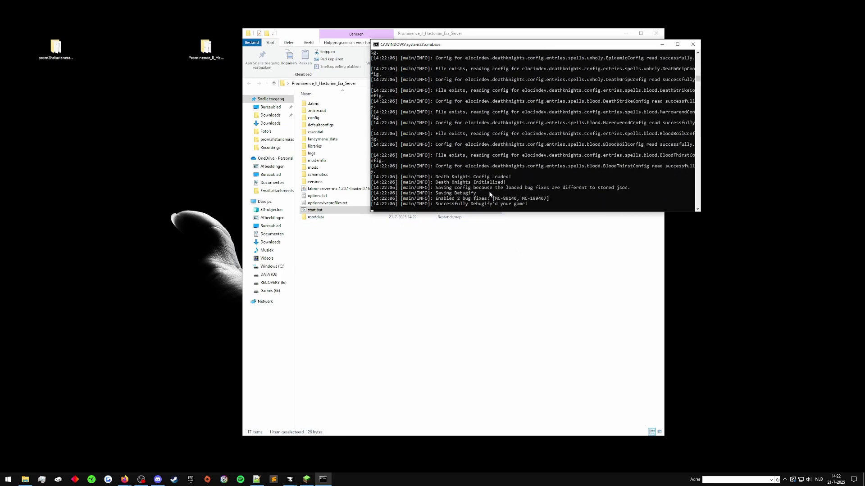
pyautogui.moveTo(532, 212); pyautogui.dragTo(527, 261)
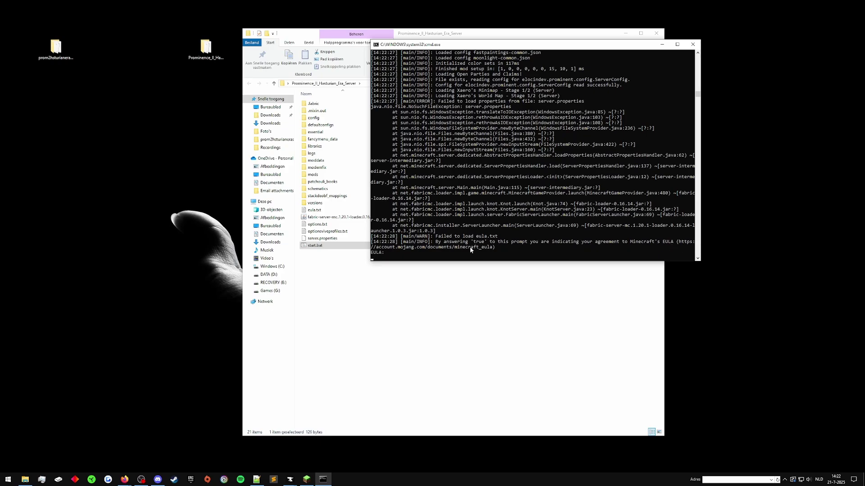
# Accept the EULA by entering true, verify eula.txt in Notepad, then return to the console
pyautogui.write('true')
pyautogui.press('Return')
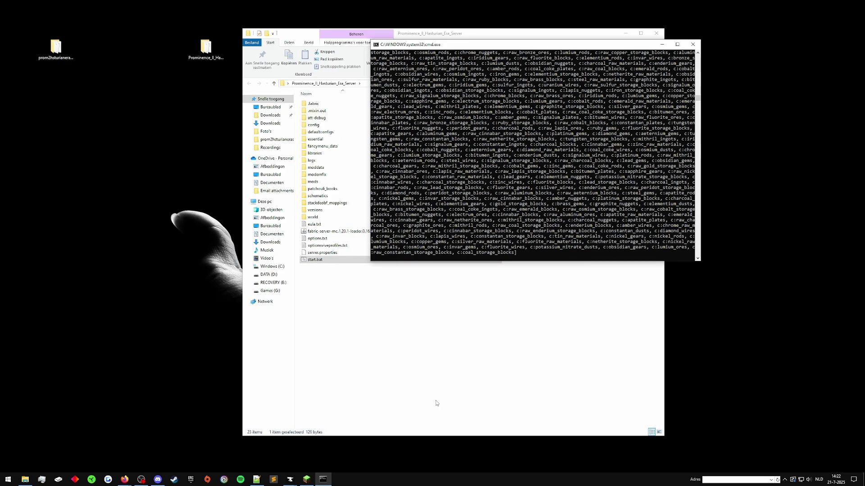
pyautogui.click(315, 224)
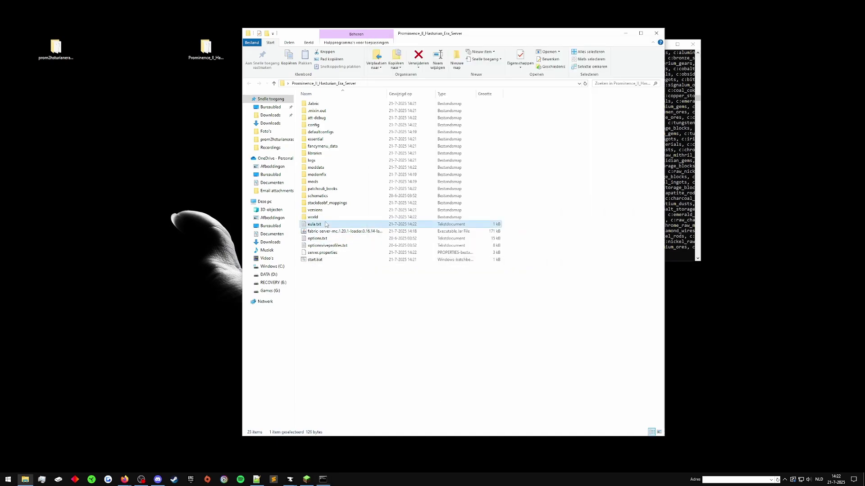
pyautogui.rightClick(315, 226)
pyautogui.click(333, 245)
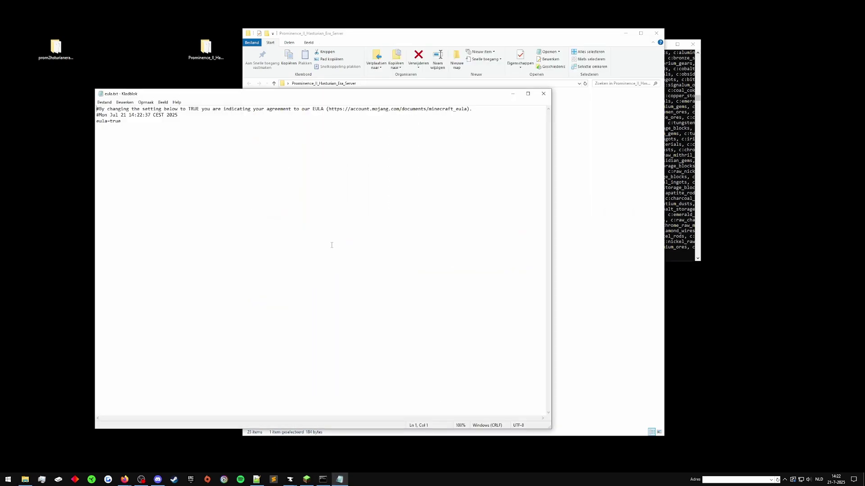
pyautogui.click(544, 93)
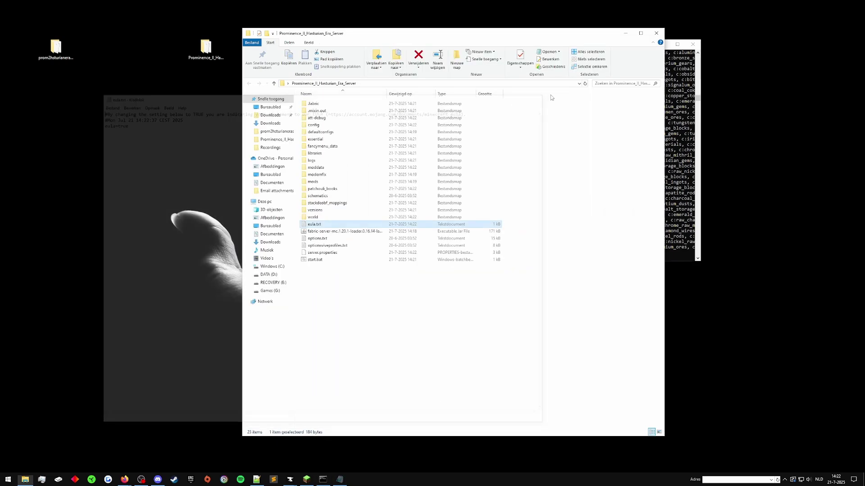
pyautogui.click(368, 320)
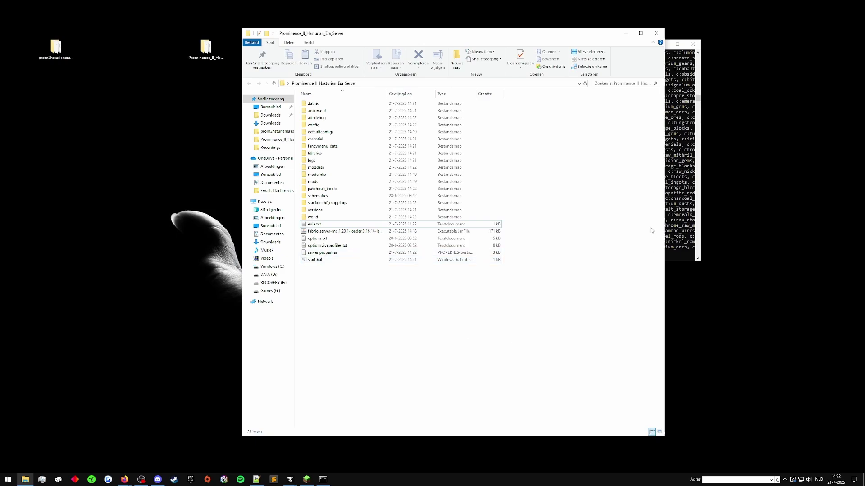
pyautogui.click(680, 250)
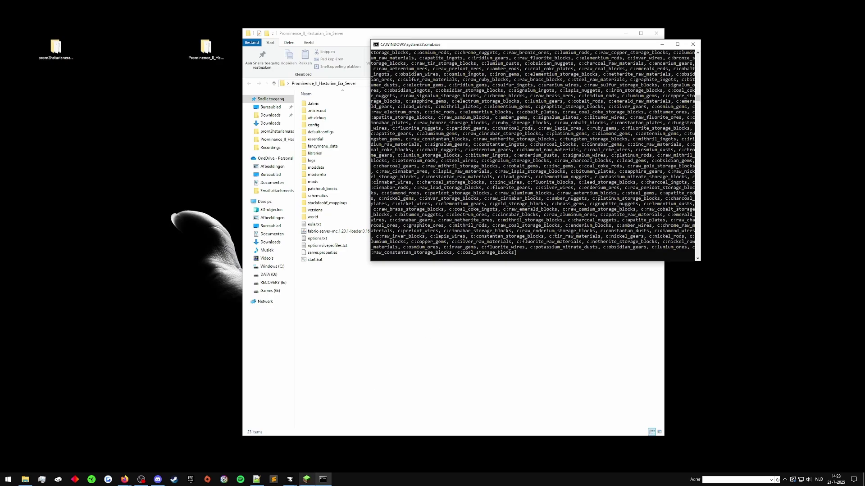
# Check Minecraft's multiplayer list, switch back to the server console, then minimize the game
pyautogui.click(306, 479)
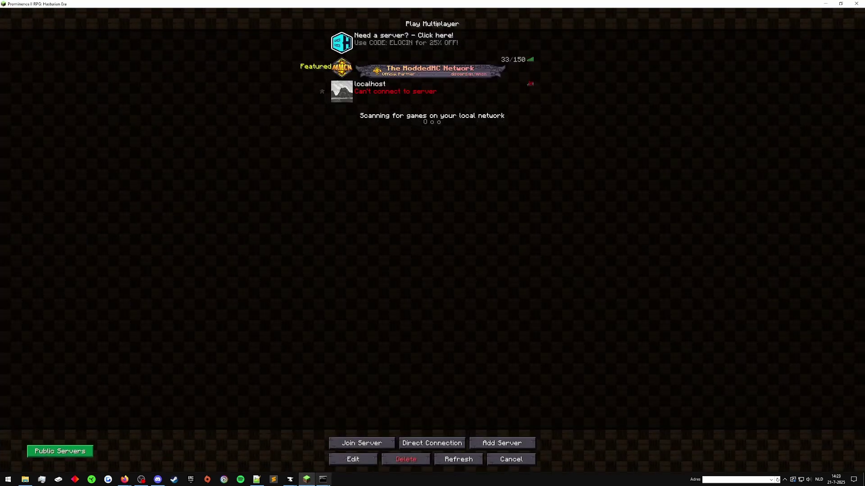
pyautogui.hotkey('alt', 'Tab')
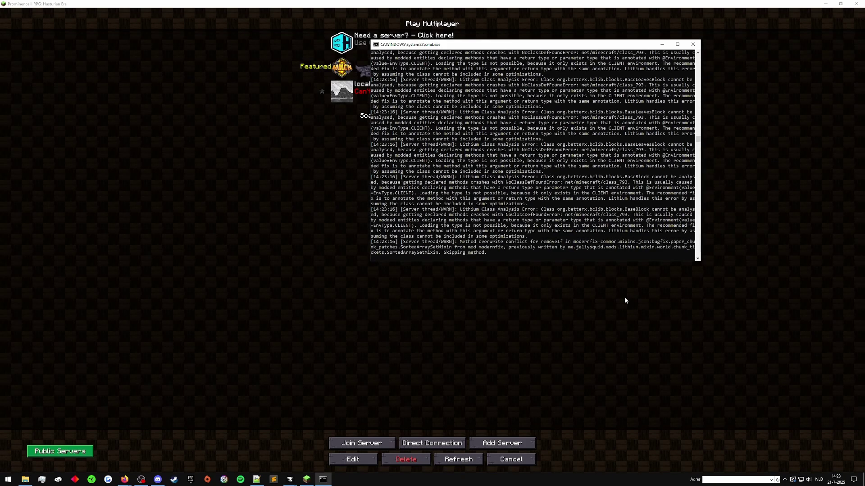
pyautogui.click(825, 5)
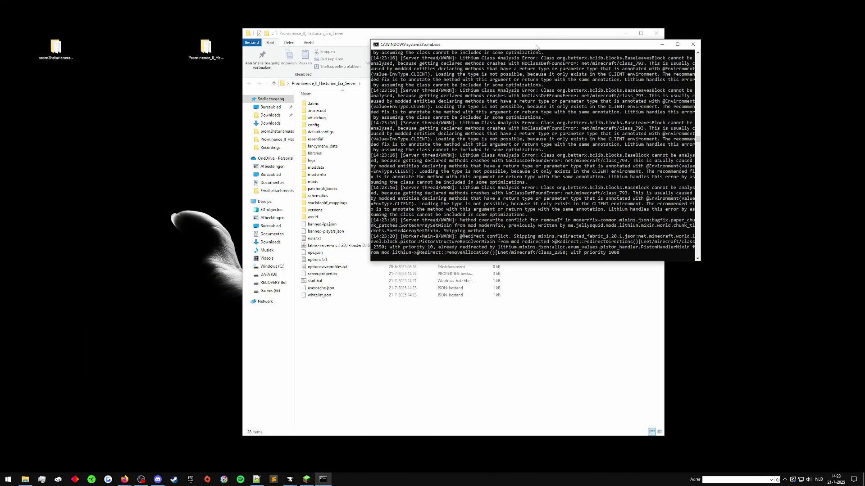
# Move the console aside, select server.properties, and open the older prom2hturianeraserver desktop folder
pyautogui.moveTo(536, 47); pyautogui.dragTo(698, 56)
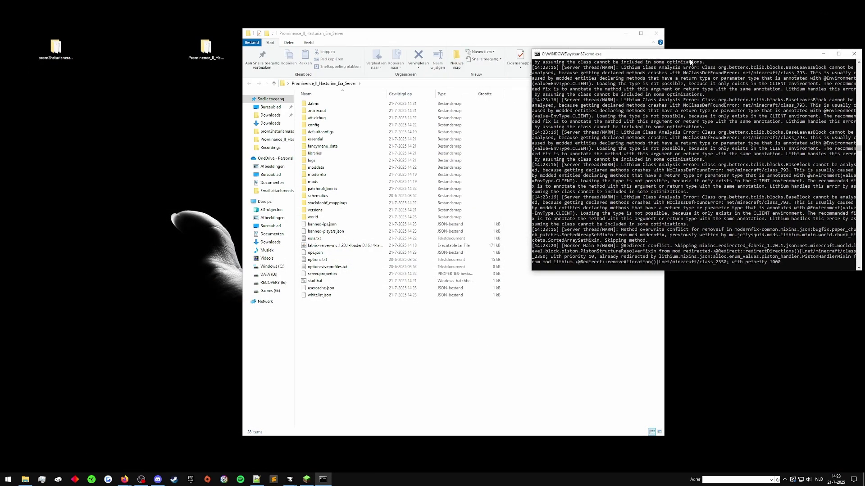
pyautogui.click(368, 340)
pyautogui.click(352, 274)
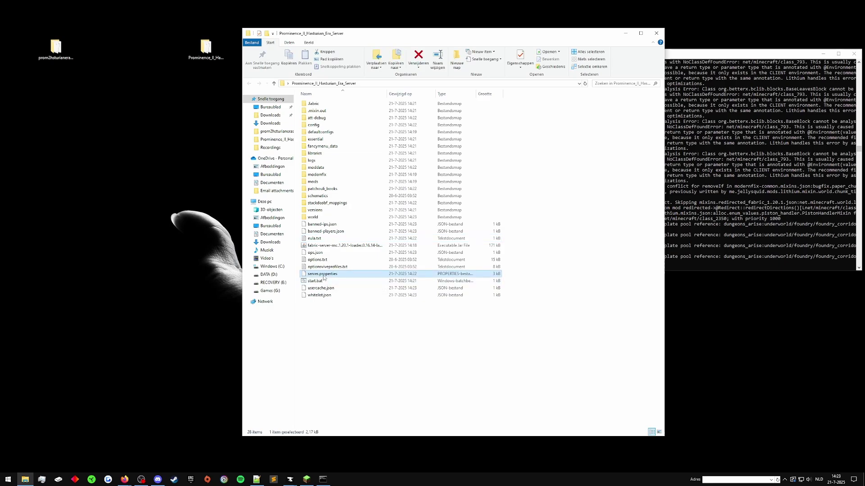
pyautogui.click(732, 210)
pyautogui.click(364, 379)
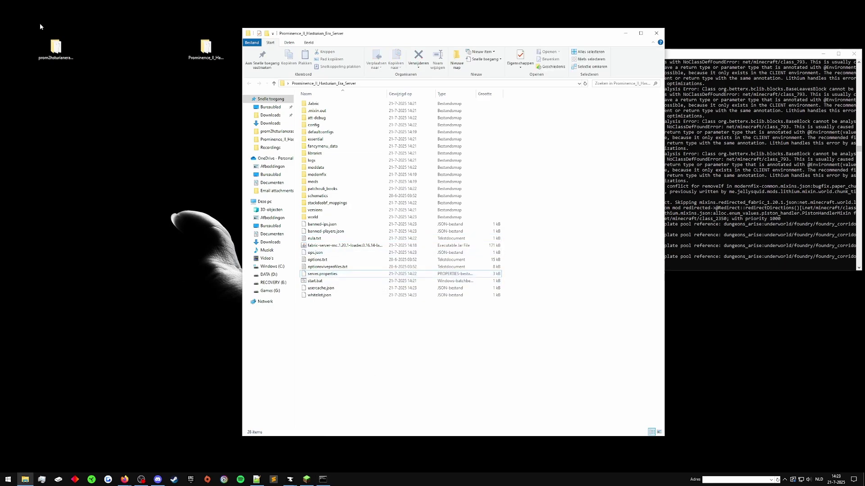
pyautogui.click(52, 54)
pyautogui.doubleClick(53, 54)
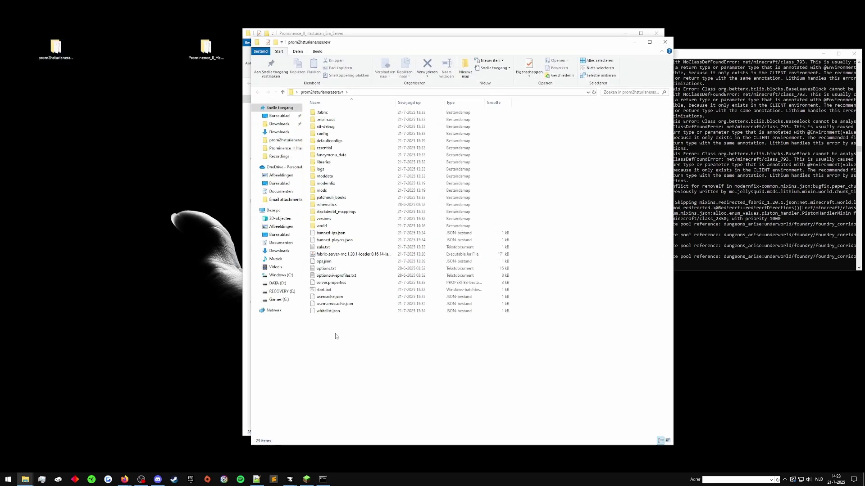
# Open the older server's server.properties in Notepad++, arrange windows to read it, then minimize it
pyautogui.click(331, 283)
pyautogui.rightClick(330, 283)
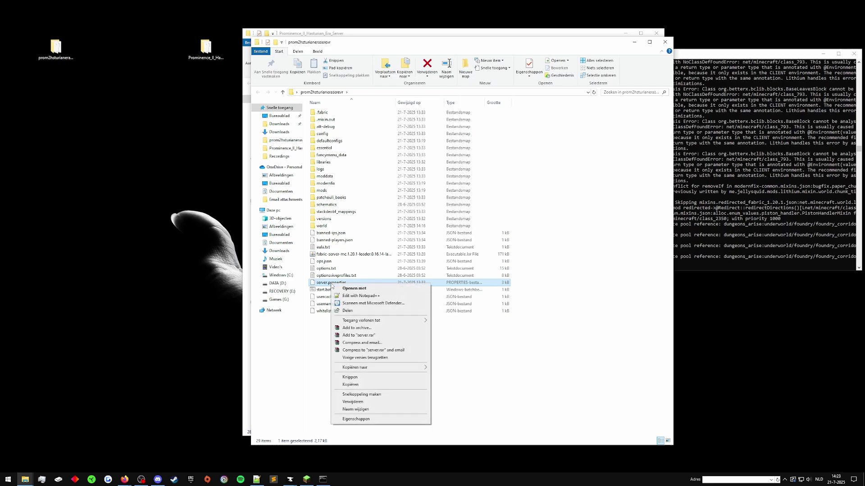
pyautogui.click(343, 297)
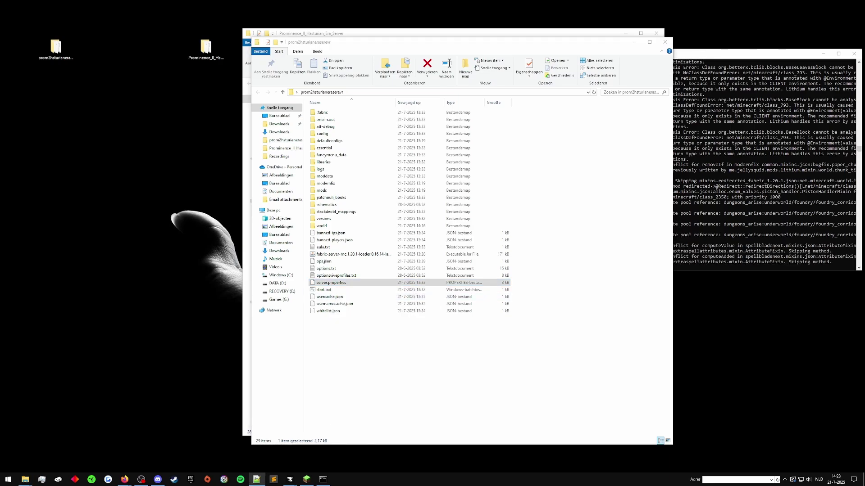
pyautogui.click(823, 53)
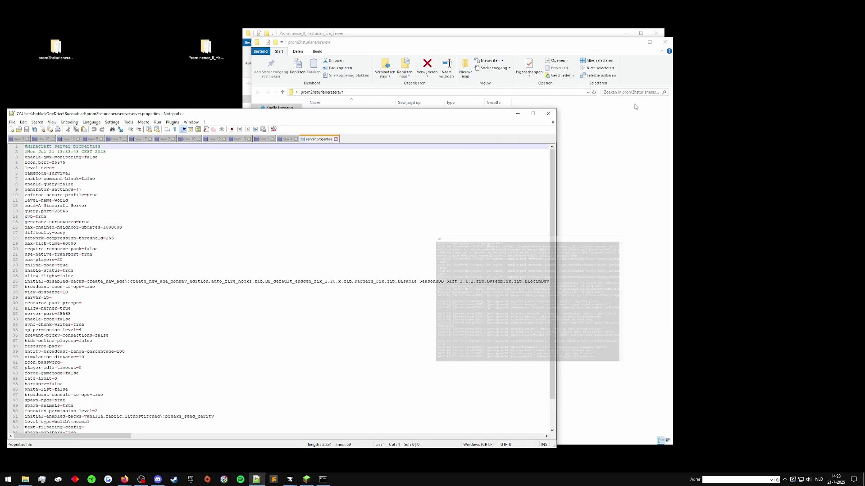
pyautogui.click(364, 35)
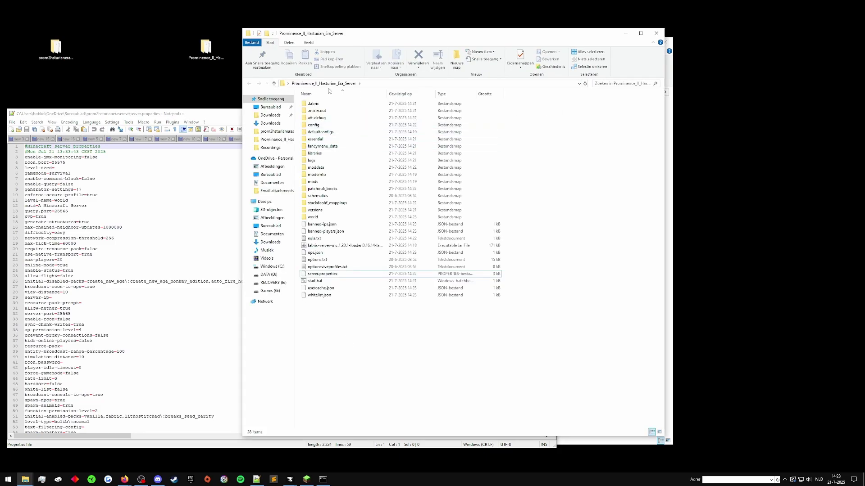
pyautogui.click(625, 33)
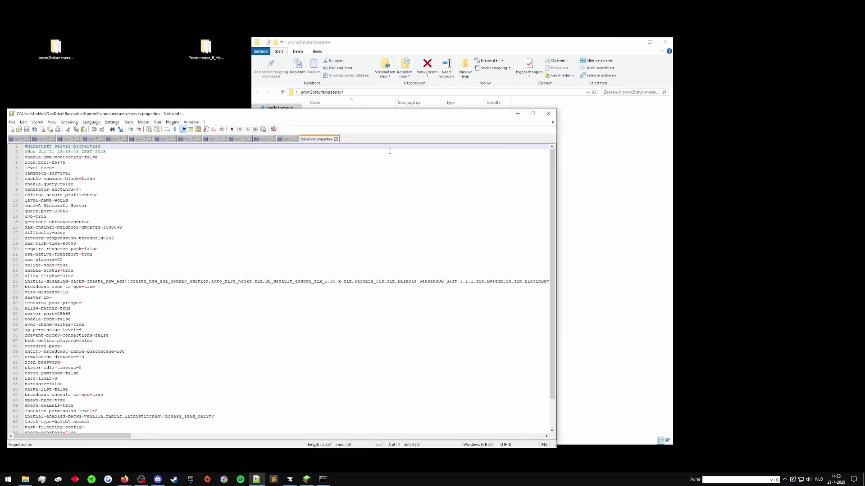
pyautogui.click(529, 48)
pyautogui.moveTo(528, 48); pyautogui.dragTo(672, 41)
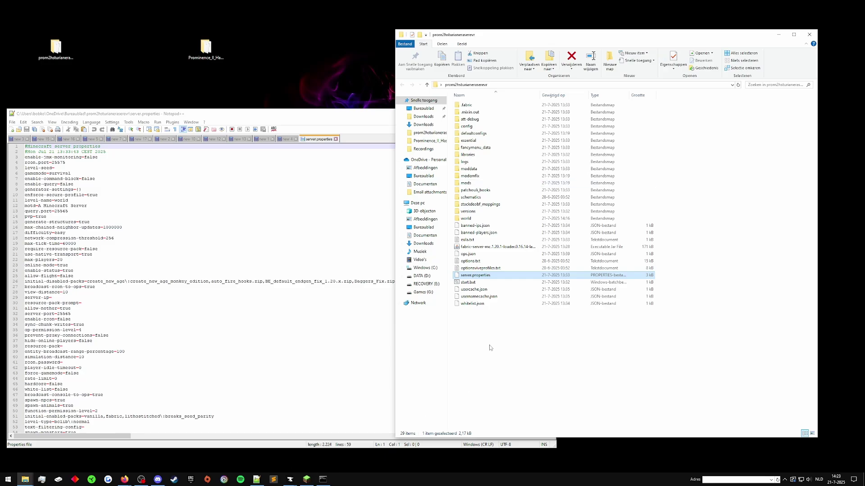
pyautogui.click(313, 138)
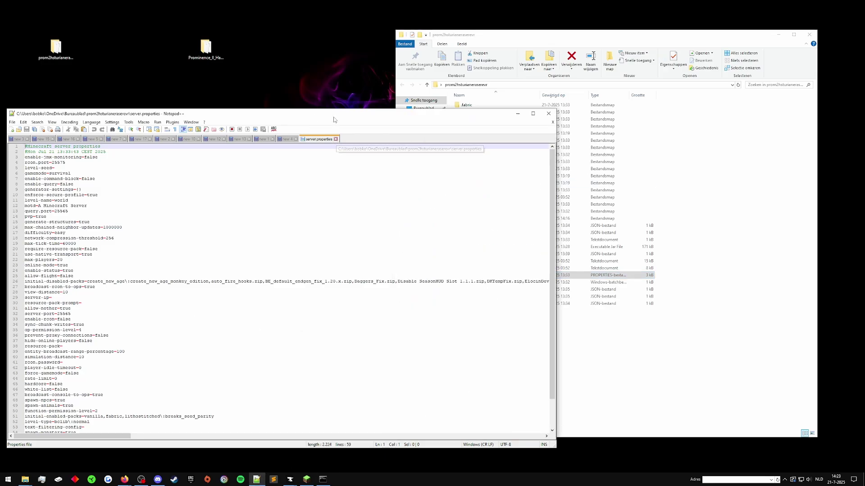
pyautogui.click(517, 114)
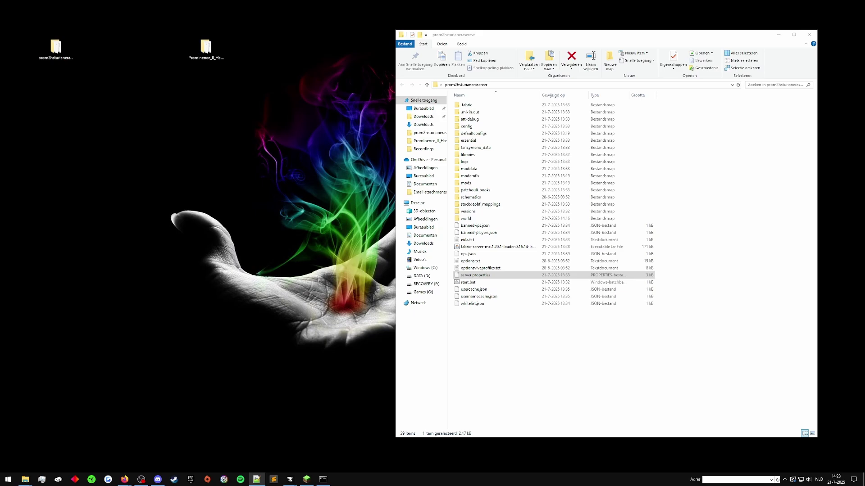
# Open the older server.properties with Notepad (Kladblok), then move and widen its window
pyautogui.rightClick(468, 277)
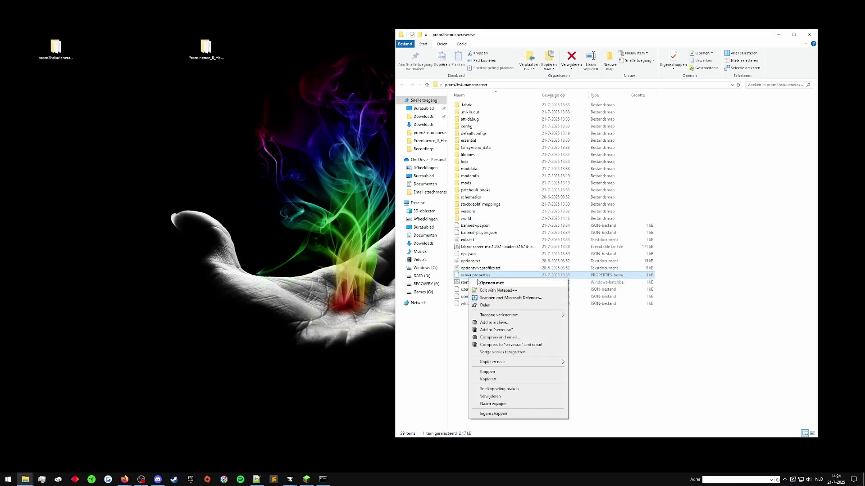
pyautogui.click(478, 282)
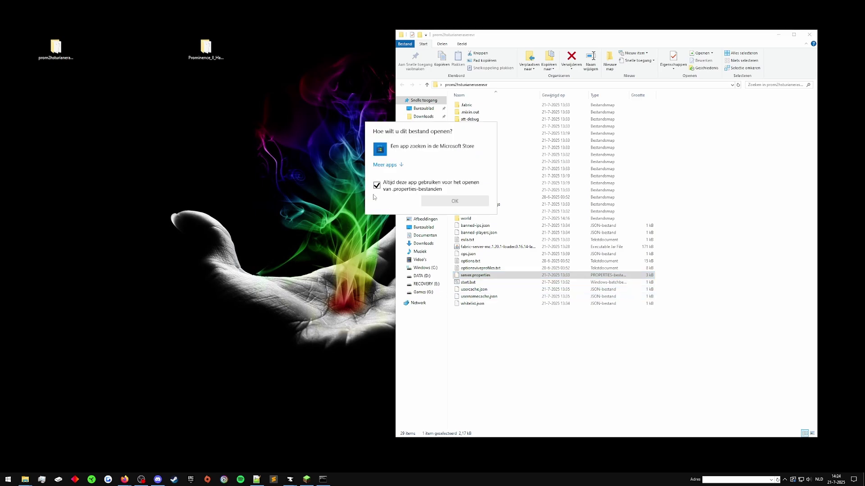
pyautogui.click(385, 164)
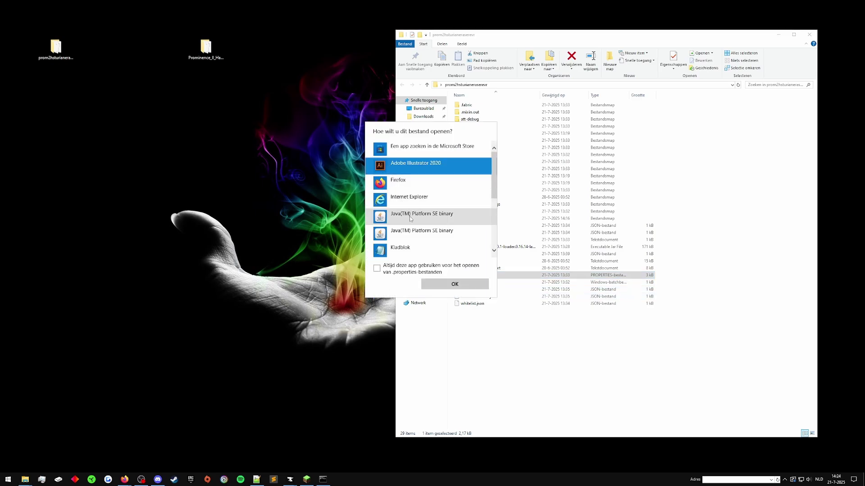
pyautogui.click(400, 247)
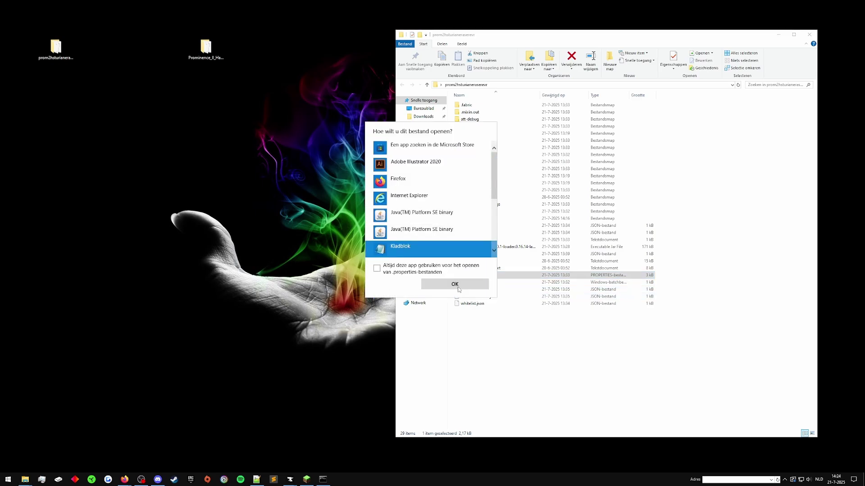
pyautogui.click(430, 284)
pyautogui.moveTo(284, 94); pyautogui.dragTo(475, 46)
pyautogui.moveTo(742, 180); pyautogui.dragTo(810, 181)
pyautogui.moveTo(438, 51); pyautogui.dragTo(366, 55)
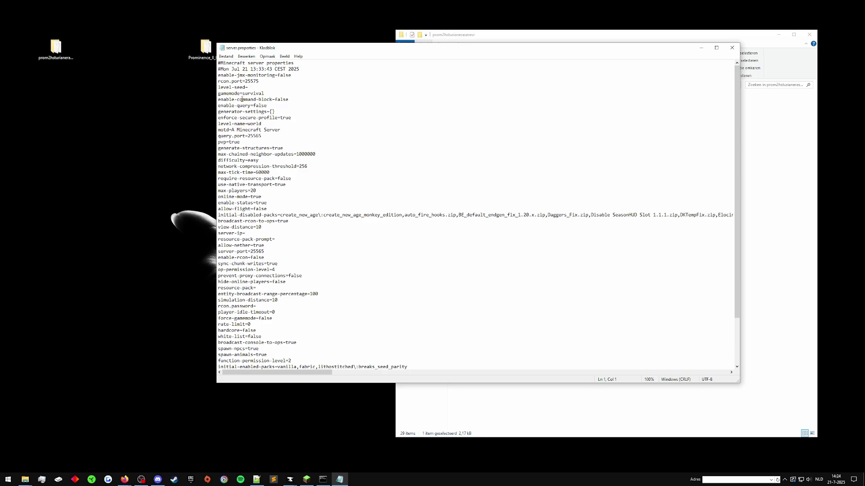
# Replace 'Minecraft' in the motd line with 'Prominence' and save server.properties
pyautogui.doubleClick(245, 130)
pyautogui.write('Prominence')
pyautogui.hotkey('ctrl', 's')
# Change allow-flight from false to true and save the file
pyautogui.doubleClick(255, 160)
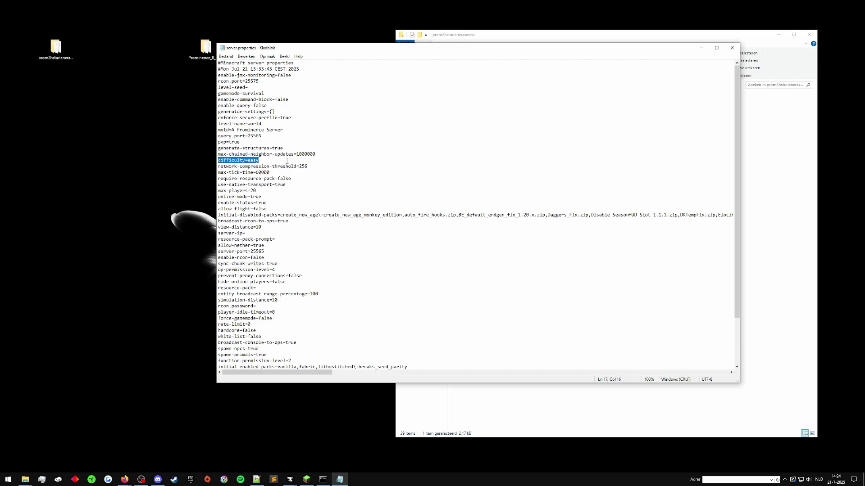
pyautogui.click(287, 161)
pyautogui.doubleClick(252, 161)
pyautogui.click(259, 161)
pyautogui.doubleClick(260, 210)
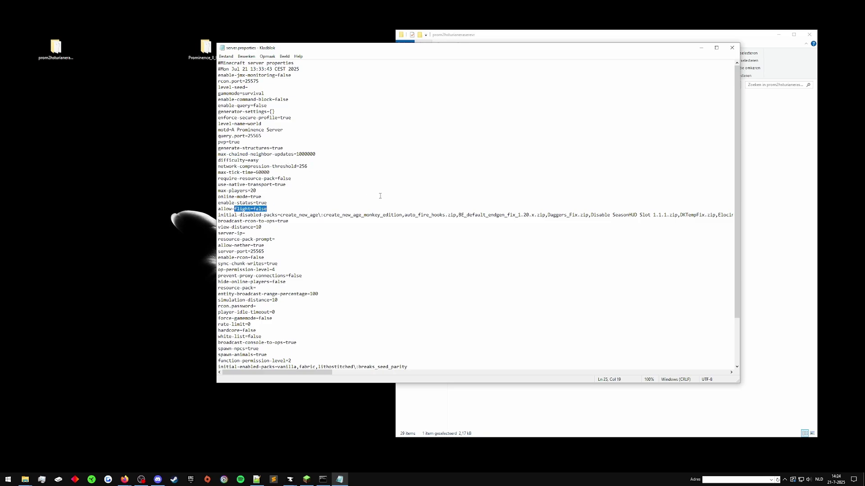
pyautogui.press('Right')
pyautogui.hotkey('shift', 'Left')
pyautogui.hotkey('shift', 'Left')
pyautogui.hotkey('shift', 'Left')
pyautogui.hotkey('shift', 'Left')
pyautogui.hotkey('shift', 'Left')
pyautogui.write('true')
pyautogui.hotkey('ctrl', 's')
# Scroll down, select the hide-online-players value, then bring up Minecraft's multiplayer list
pyautogui.scroll(-1, 366, 249)
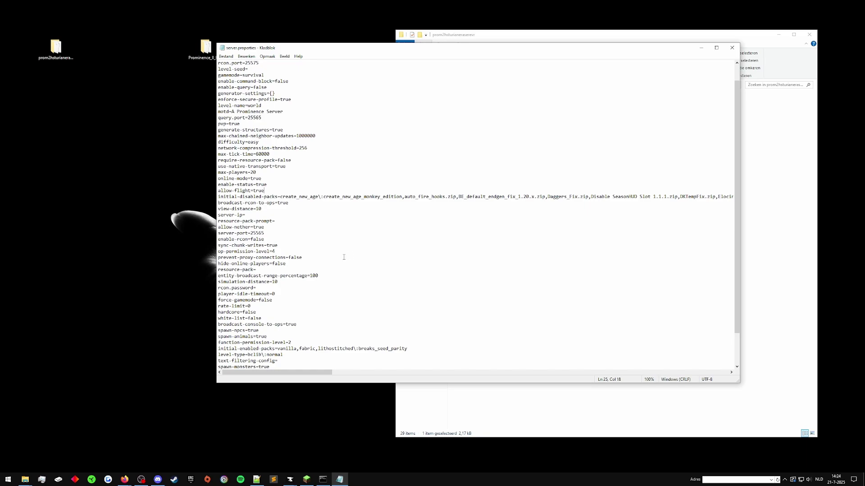
pyautogui.doubleClick(278, 264)
pyautogui.press('Right')
pyautogui.hotkey('ctrl', 'shift', 'Left')
pyautogui.scroll(-2, 393, 275)
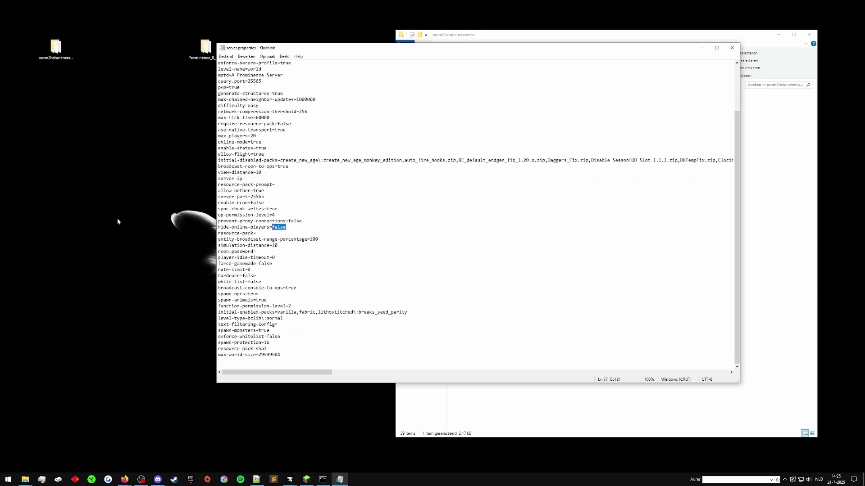
pyautogui.click(307, 480)
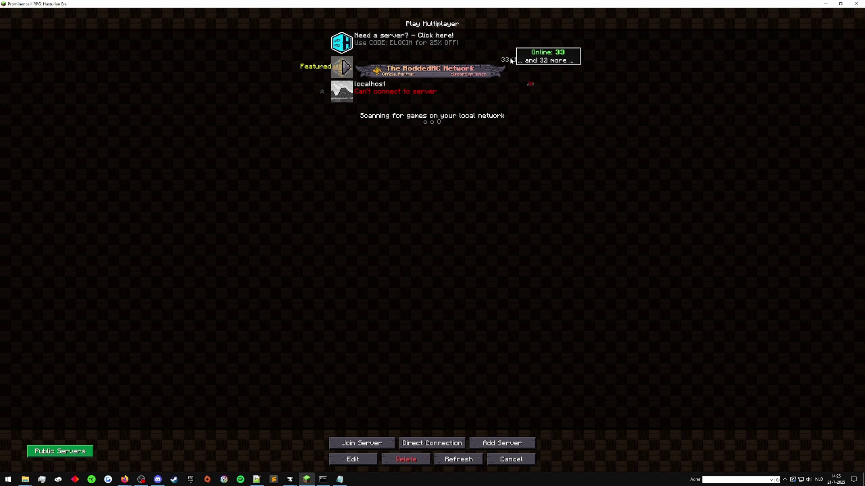
# Refresh the multiplayer list, join the localhost server, and bring up the server console
pyautogui.press('F5')
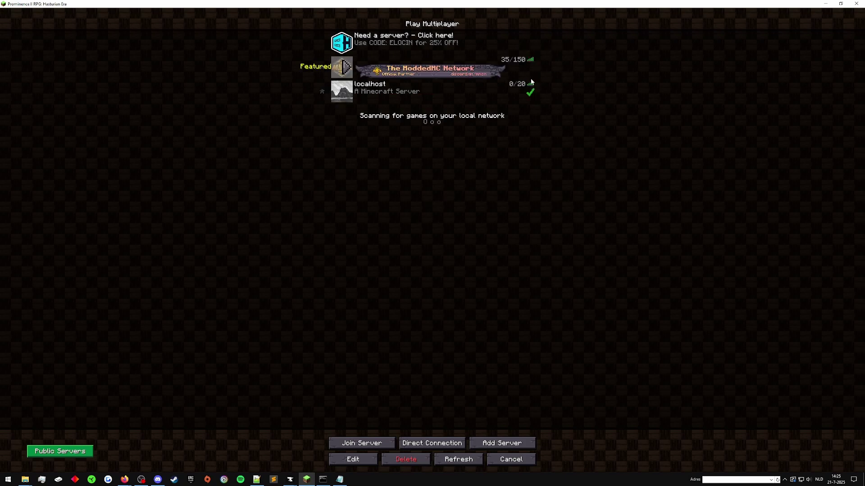
pyautogui.doubleClick(370, 93)
pyautogui.click(323, 479)
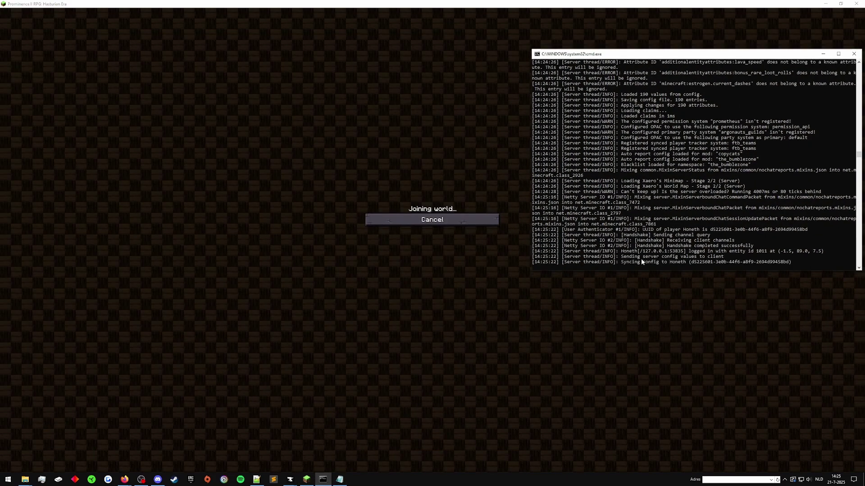
# Change spawn-protection from 16 to 0, close server.properties, and return to the game
pyautogui.click(340, 479)
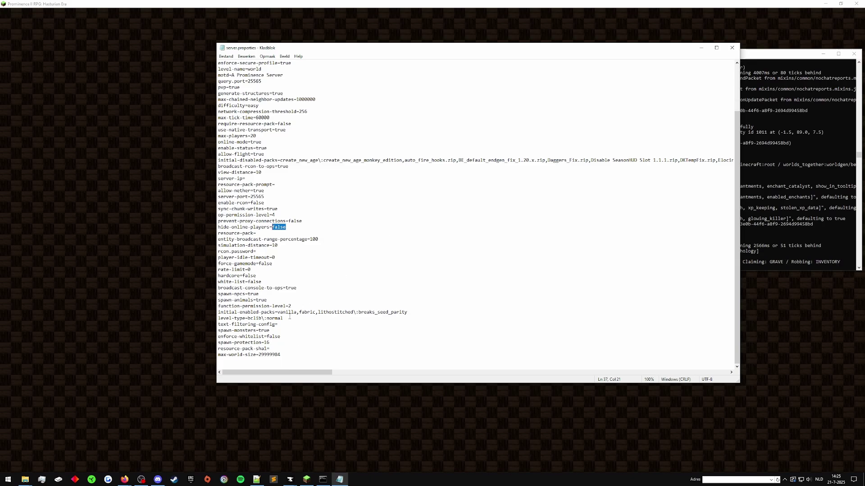
pyautogui.click(271, 342)
pyautogui.press('BackSpace')
pyautogui.press('BackSpace')
pyautogui.write('0')
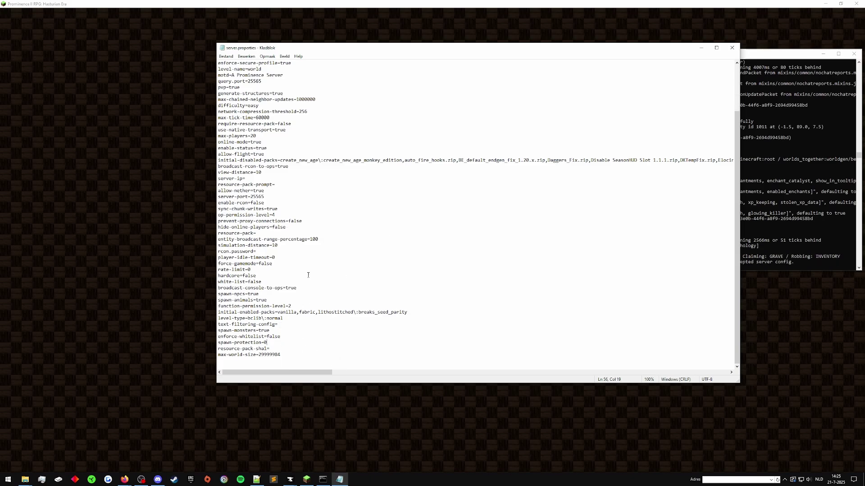
pyautogui.scroll(3, 305, 275)
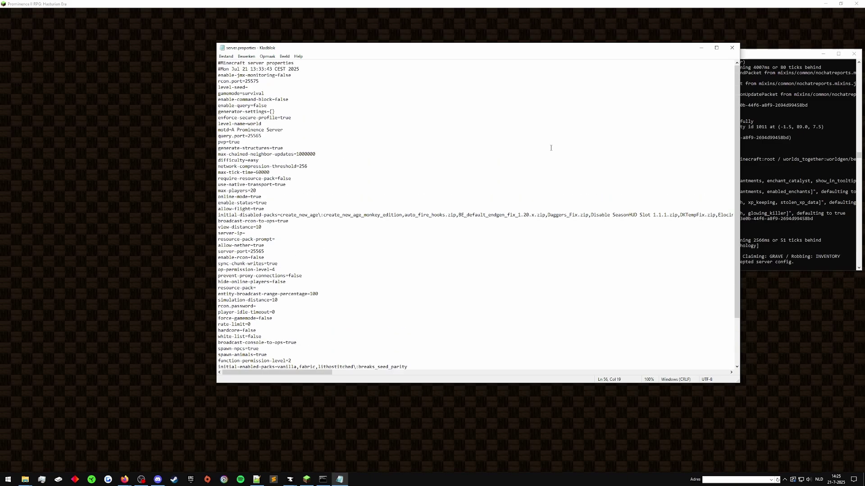
pyautogui.click(730, 47)
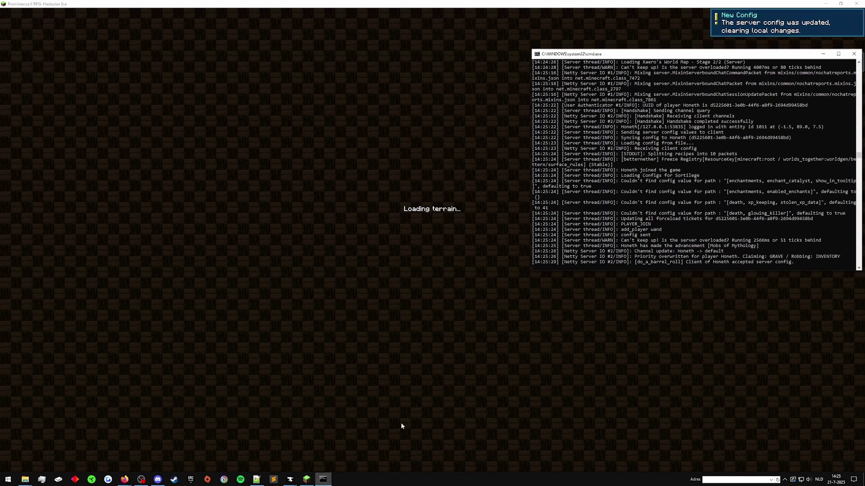
pyautogui.click(622, 334)
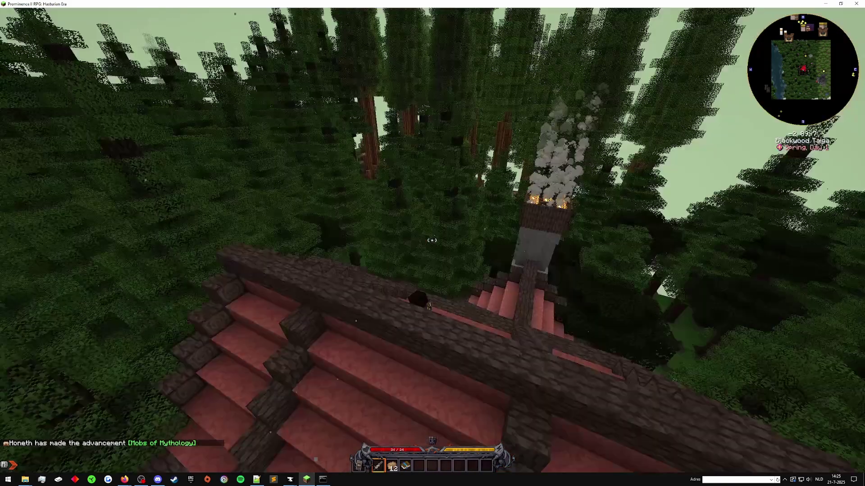
# Move the bread from the hotbar into the inventory
pyautogui.press('e')
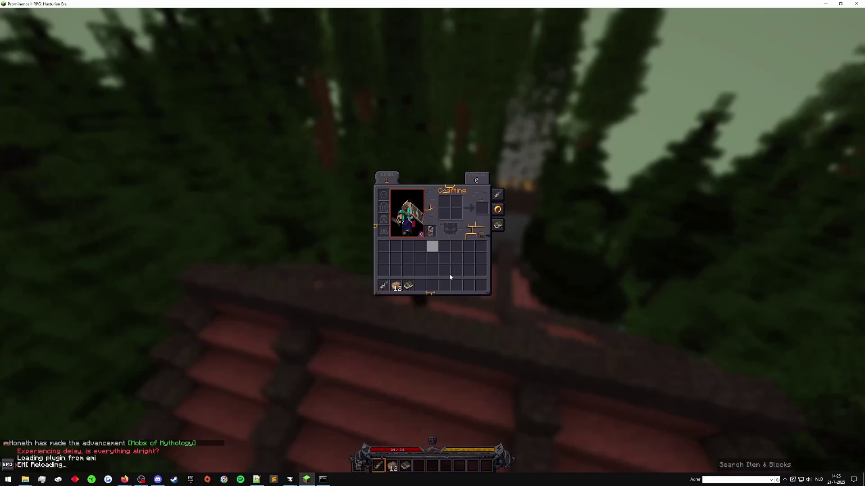
pyautogui.keyDown('shift'); pyautogui.click(396, 286); pyautogui.keyUp('shift')
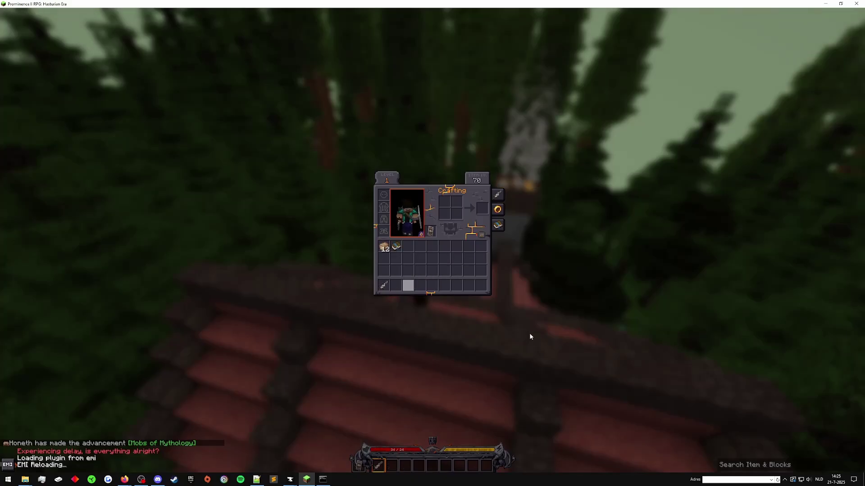
pyautogui.press('e')
pyautogui.scroll(-1, 431, 240)
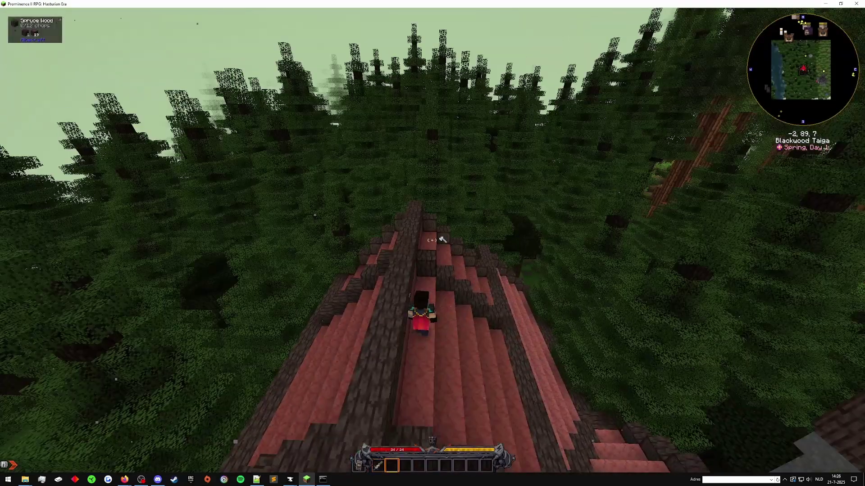
pyautogui.press('e')
pyautogui.press('e')
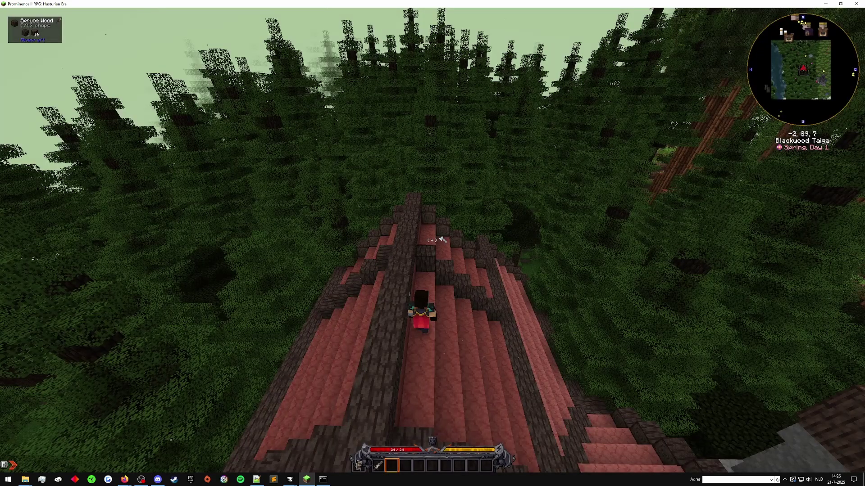
# Check the Talents tree, walk along the roof, and zoom in on the chimney and trees
pyautogui.press('k')
pyautogui.press('Escape')
pyautogui.press('w')
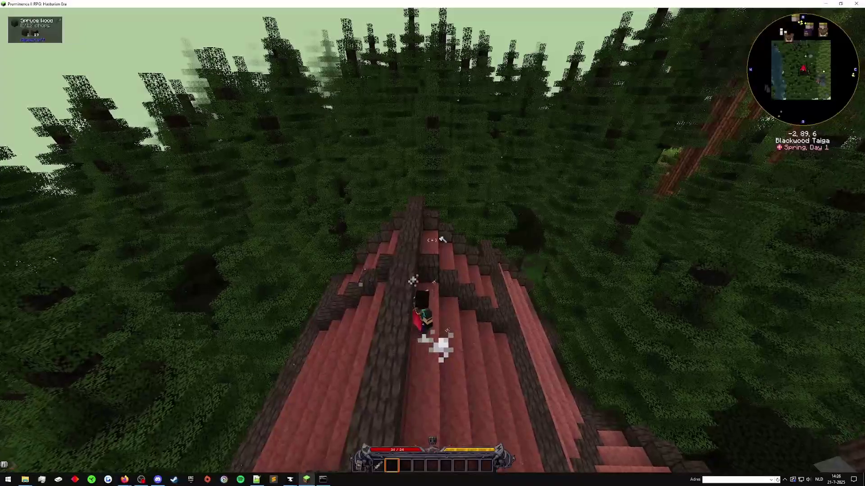
pyautogui.press('F5')
pyautogui.press('F5')
pyautogui.press('c')
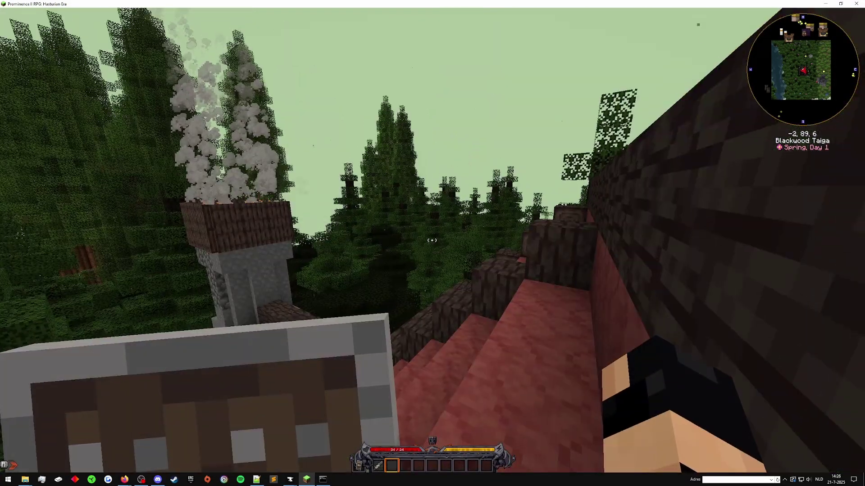
pyautogui.press('w')
pyautogui.press('w')
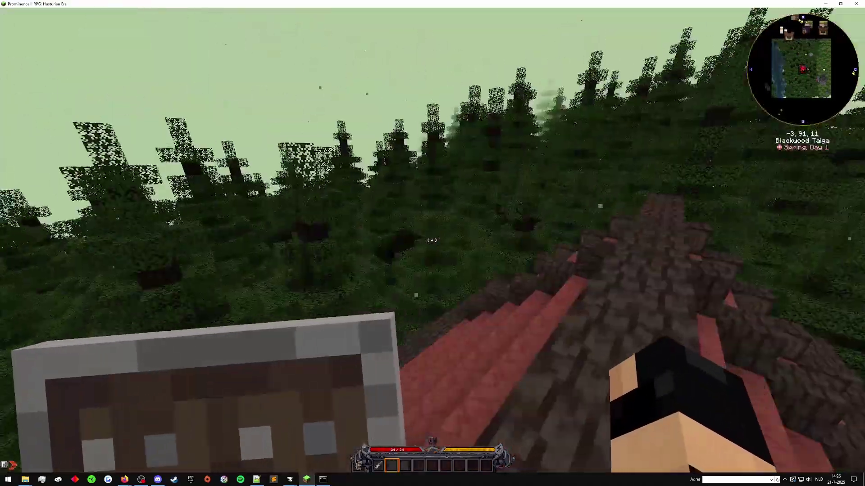
# In Options > Music & Sounds, drop Ambient/Environment from 50% to 1%, then resume in third-person view
pyautogui.press('Escape')
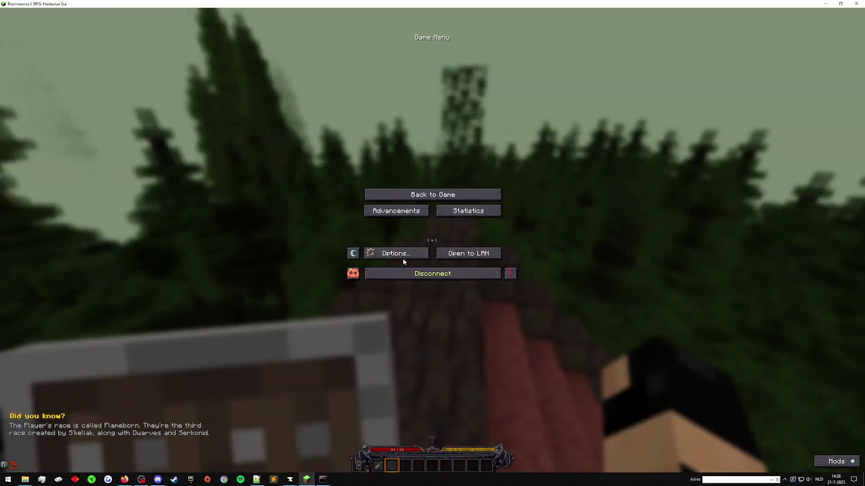
pyautogui.click(402, 256)
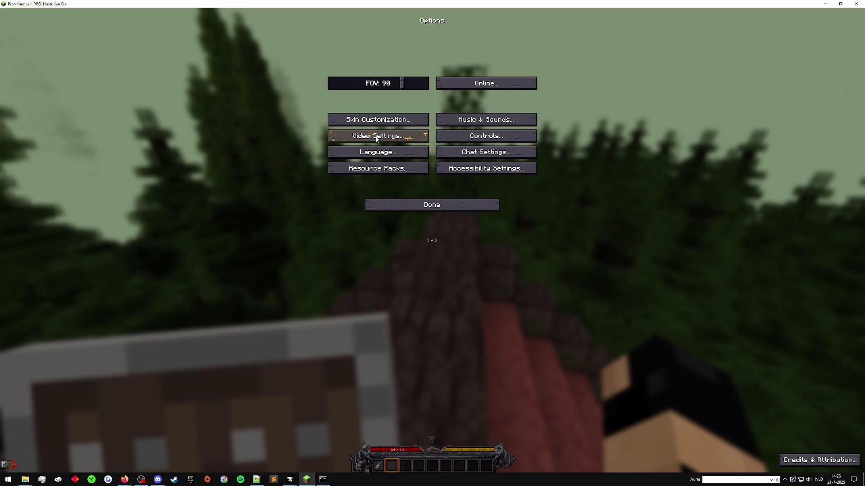
pyautogui.click(513, 121)
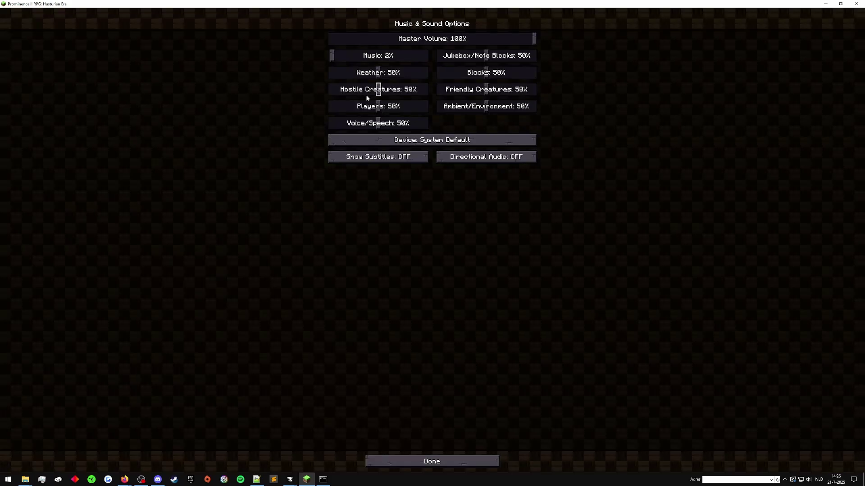
pyautogui.click(453, 109)
pyautogui.click(446, 110)
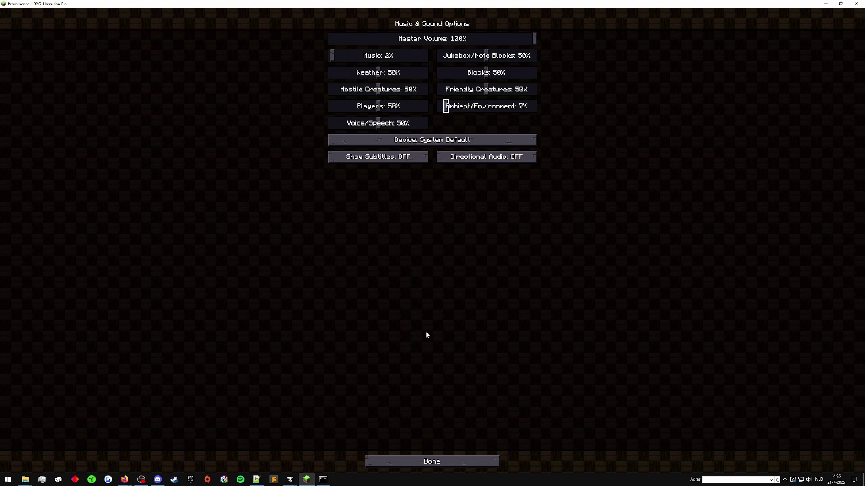
pyautogui.click(444, 109)
pyautogui.click(441, 110)
pyautogui.click(426, 461)
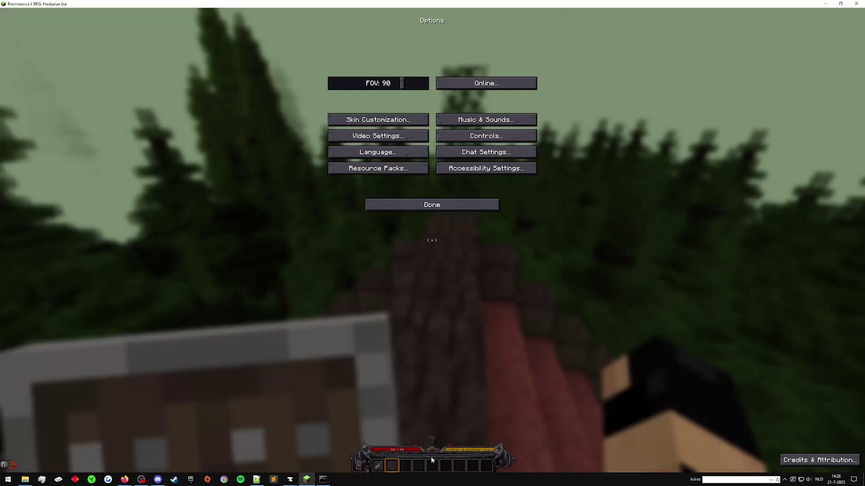
pyautogui.press('Escape')
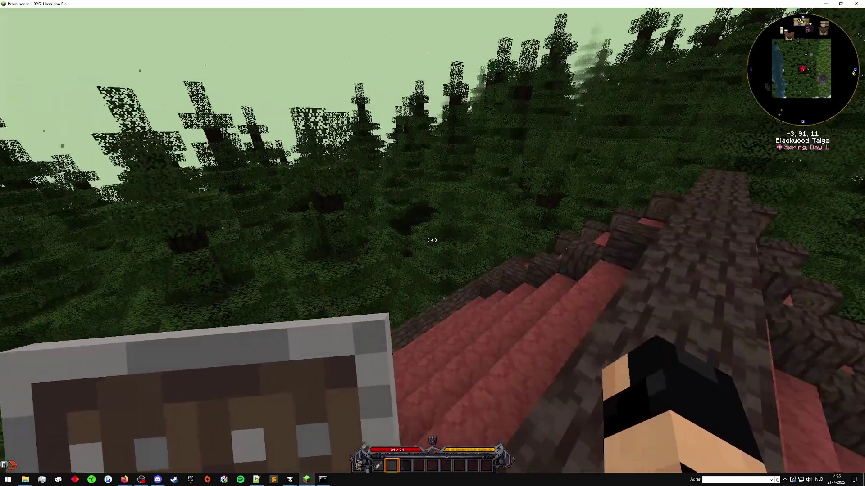
pyautogui.press('F5')
pyautogui.press('F5')
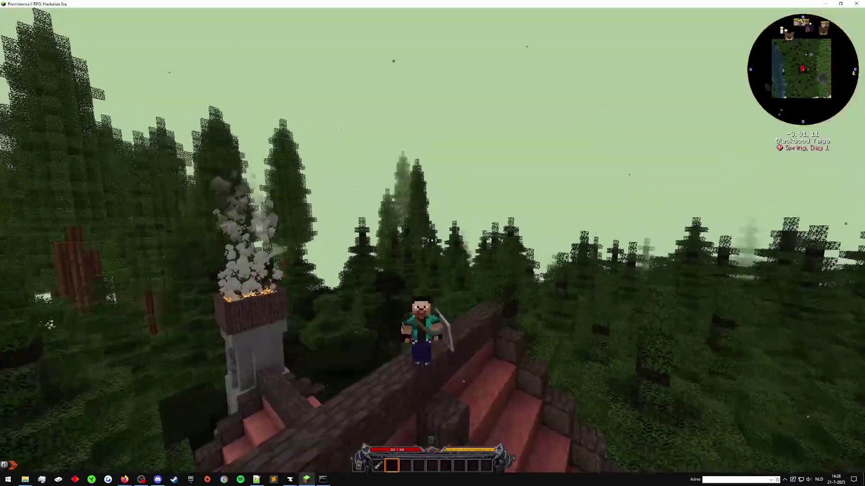